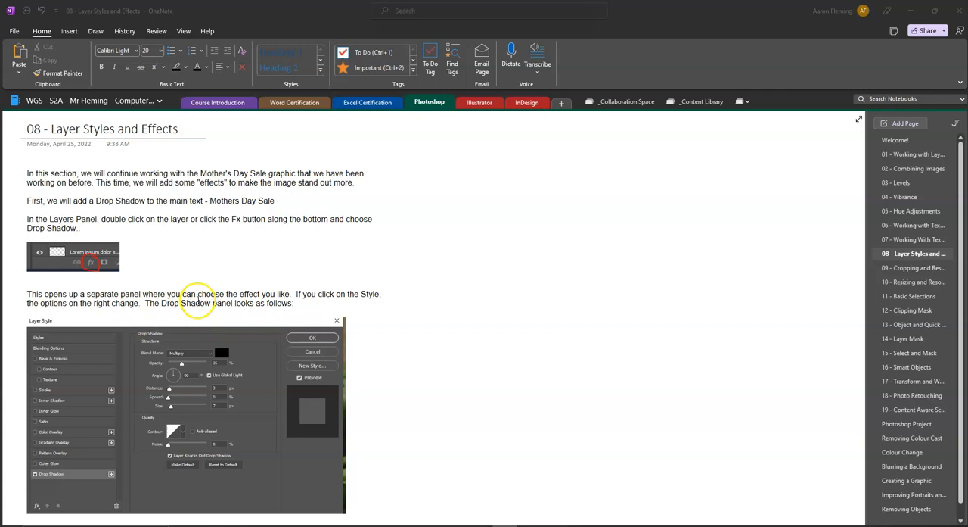
# Look through the drop shadow notes on the lesson page and switch to the Mother's Day sale graphic in Photoshop.
pyautogui.scroll(-3, 215, 363)
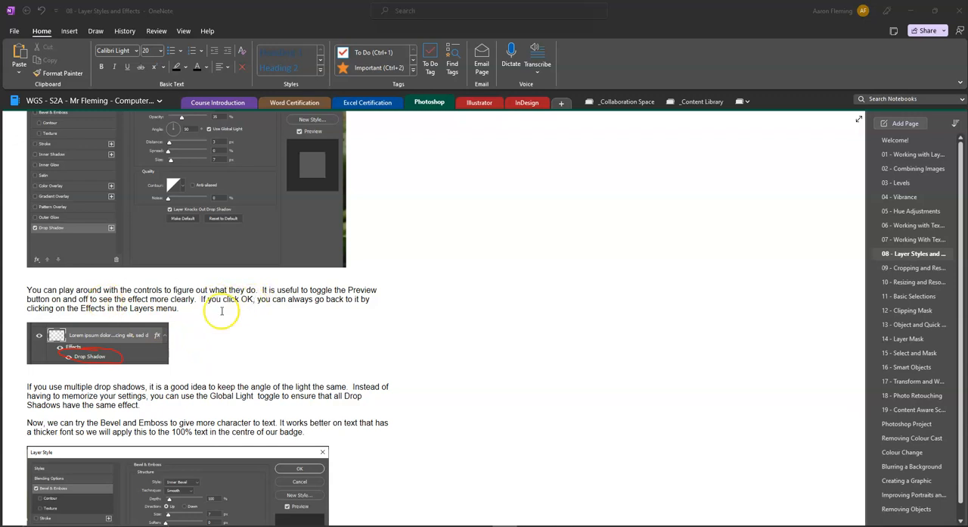
pyautogui.moveTo(455, 526)
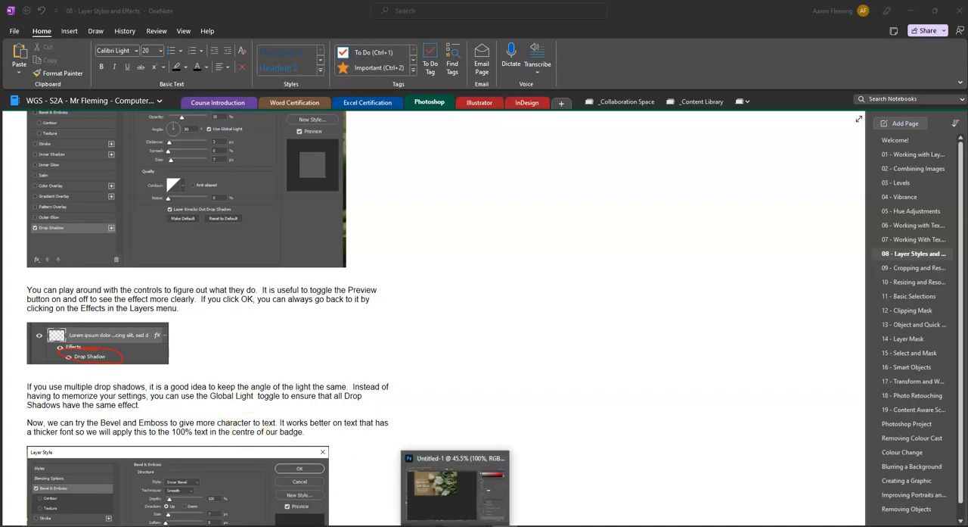
pyautogui.click(455, 488)
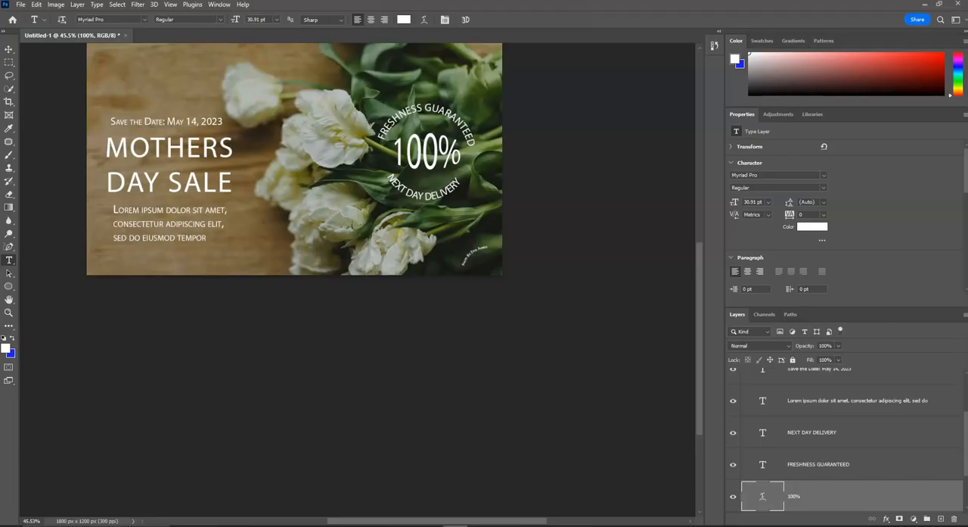
# Add a Drop Shadow effect to the MOTHERS DAY SALE text layer, keeping the heading in view.
pyautogui.click(7, 50)
pyautogui.click(191, 152)
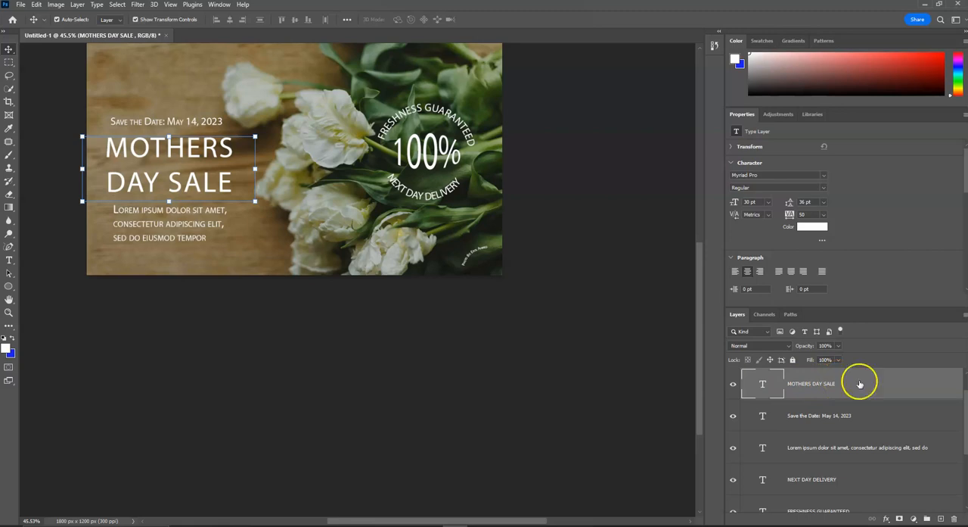
pyautogui.click(887, 518)
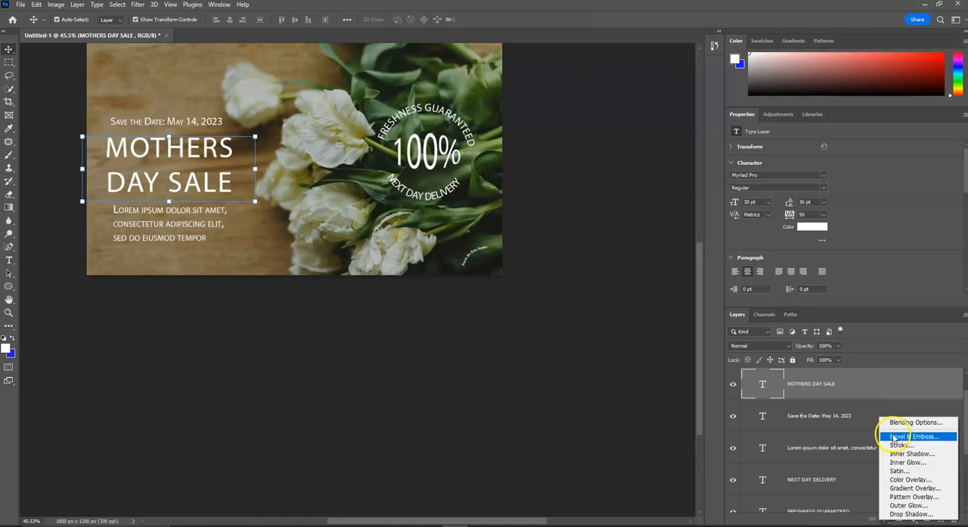
pyautogui.click(911, 514)
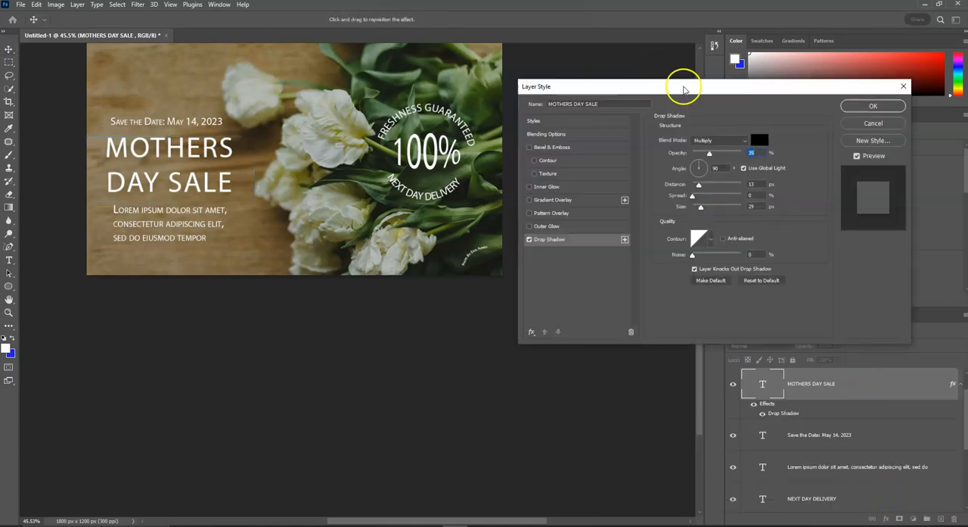
pyautogui.moveTo(683, 90); pyautogui.dragTo(359, 230)
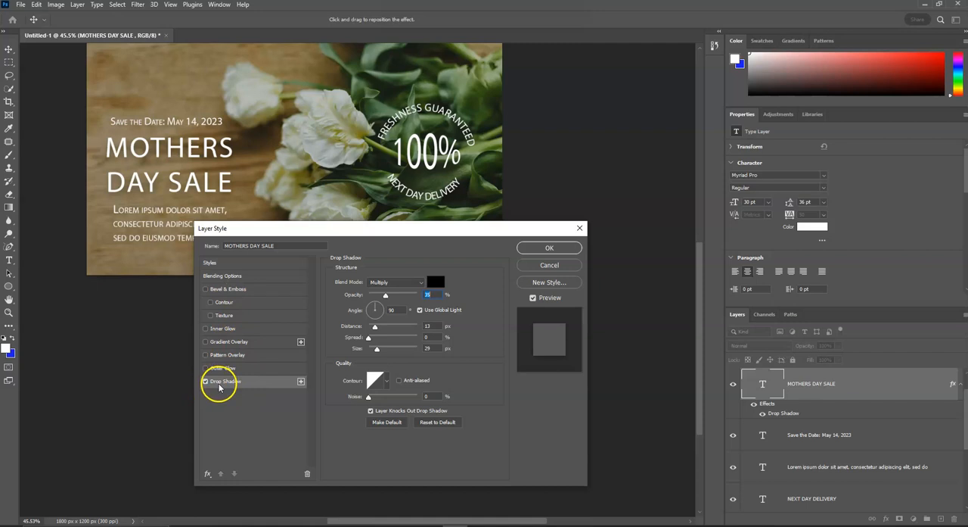
# Try Bevel & Emboss and Outer Glow on the MOTHERS DAY SALE text, and turn Outer Glow back off.
pyautogui.click(205, 290)
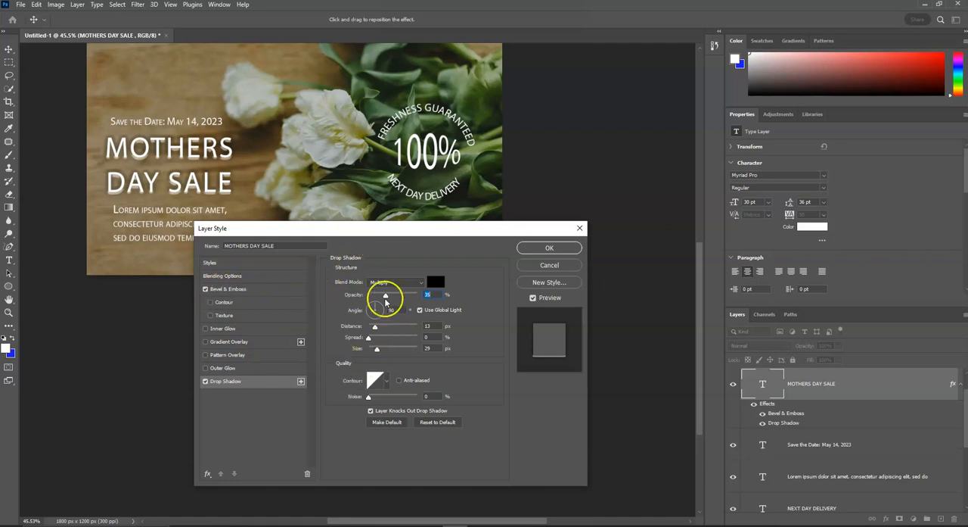
pyautogui.click(205, 290)
pyautogui.click(224, 383)
pyautogui.click(234, 383)
pyautogui.click(231, 368)
pyautogui.click(239, 289)
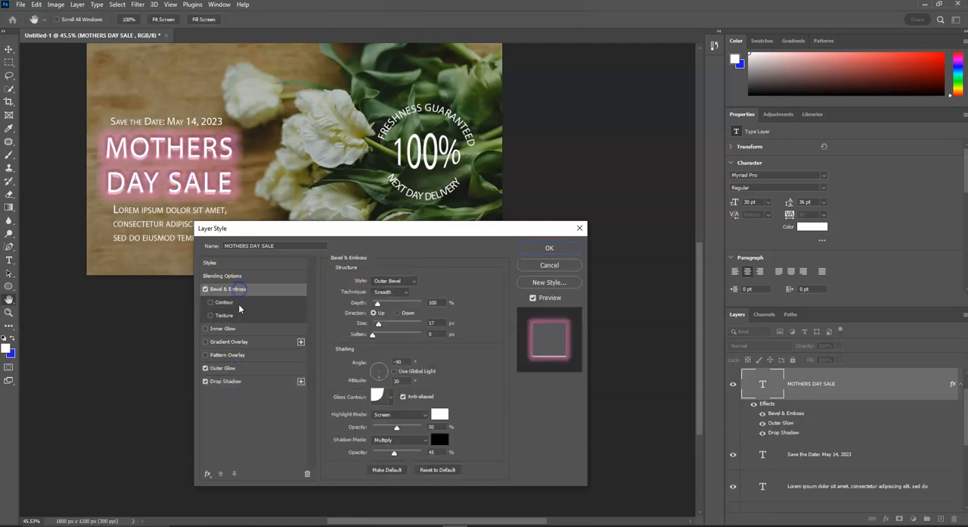
pyautogui.click(239, 383)
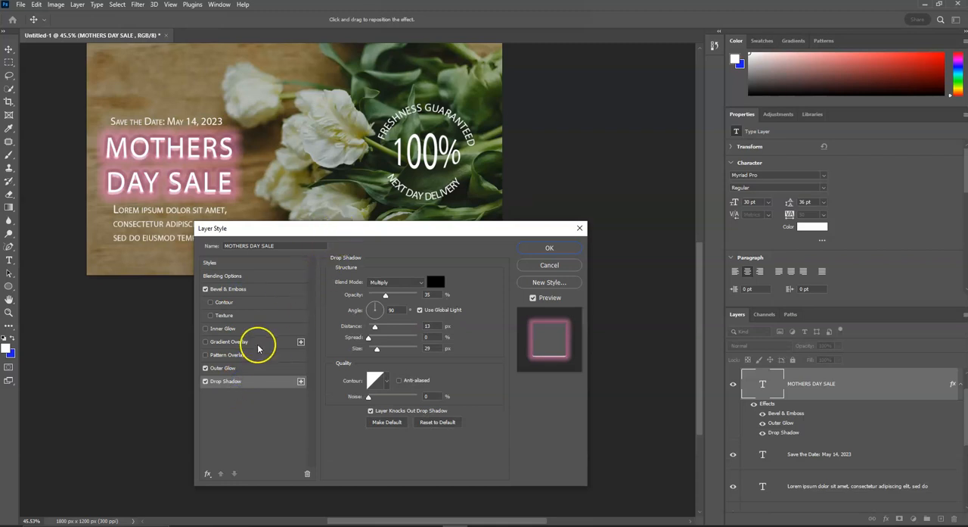
pyautogui.click(205, 369)
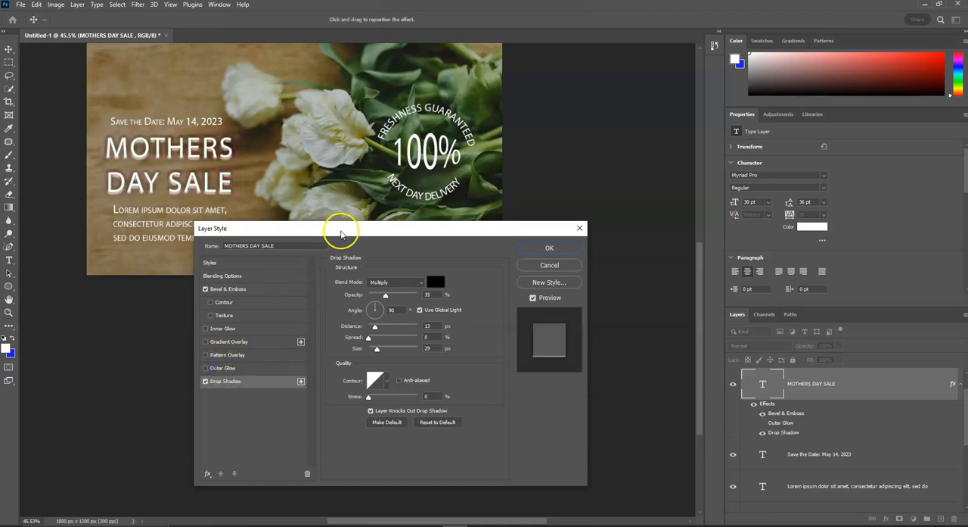
# Set the heading's drop shadow to 9 px distance and 26% opacity, and turn off Bevel & Emboss.
pyautogui.moveTo(343, 236); pyautogui.dragTo(402, 262)
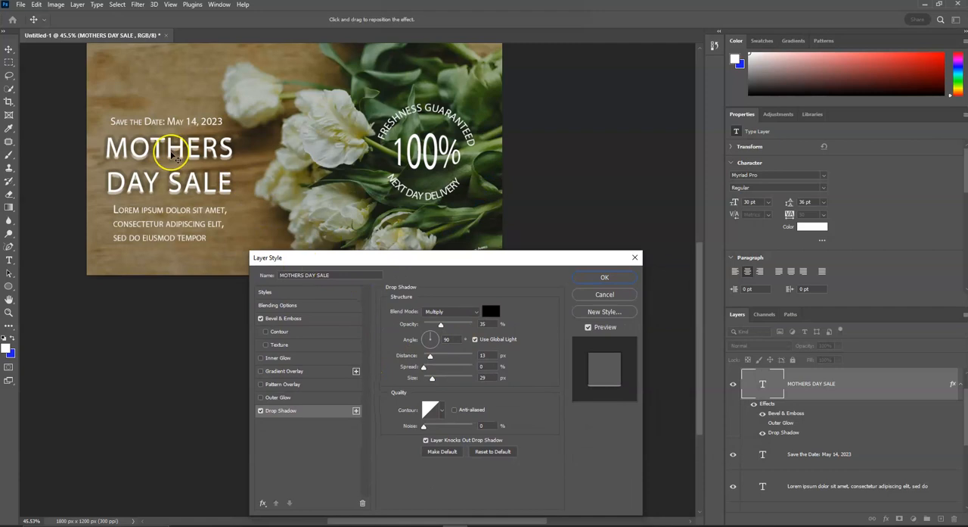
pyautogui.scroll(1, 154, 183)
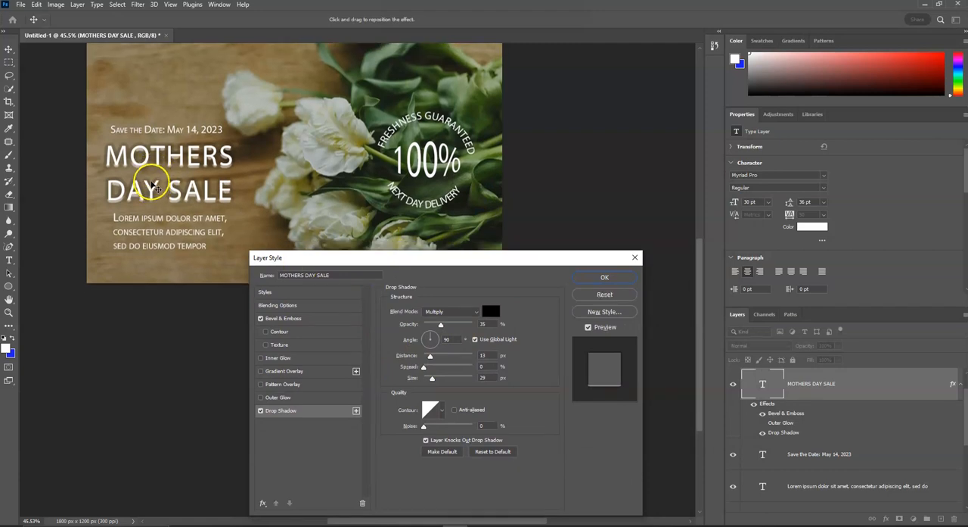
pyautogui.keyDown('alt'); pyautogui.scroll(1, 154, 183); pyautogui.keyUp('alt')
pyautogui.keyDown('alt'); pyautogui.scroll(3, 154, 183); pyautogui.keyUp('alt')
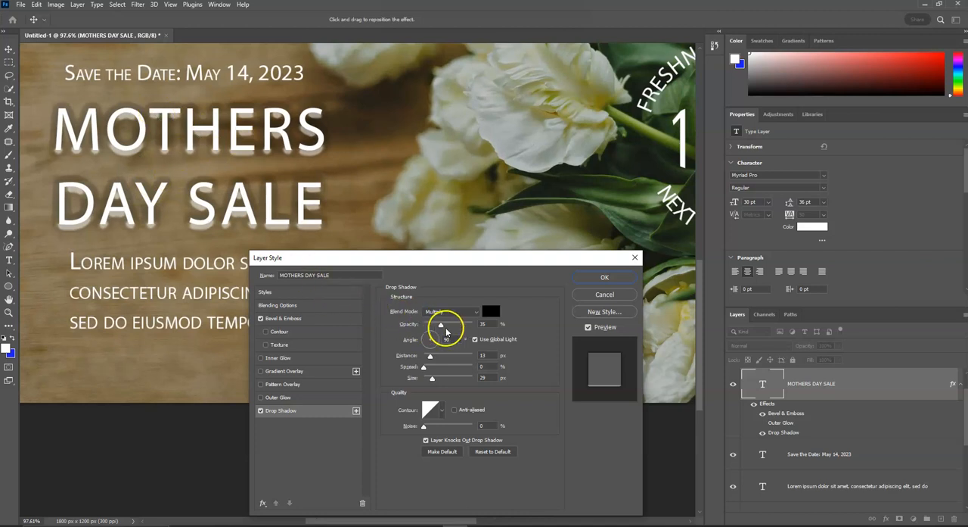
pyautogui.moveTo(431, 356); pyautogui.dragTo(430, 358)
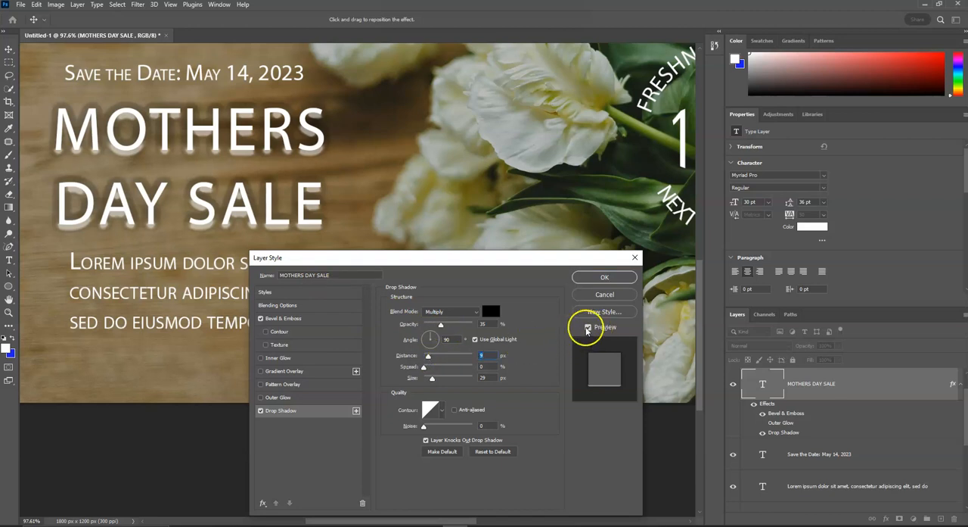
pyautogui.moveTo(442, 327); pyautogui.dragTo(437, 330)
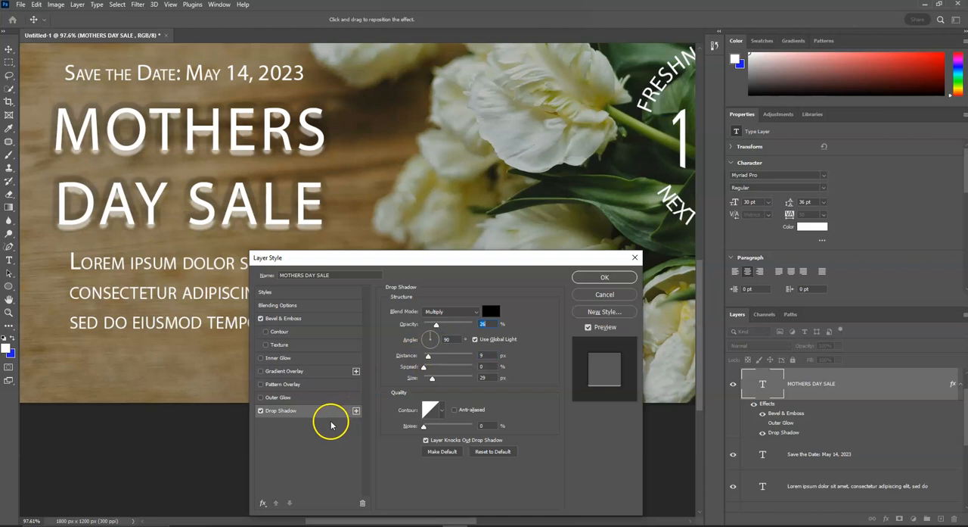
pyautogui.click(261, 318)
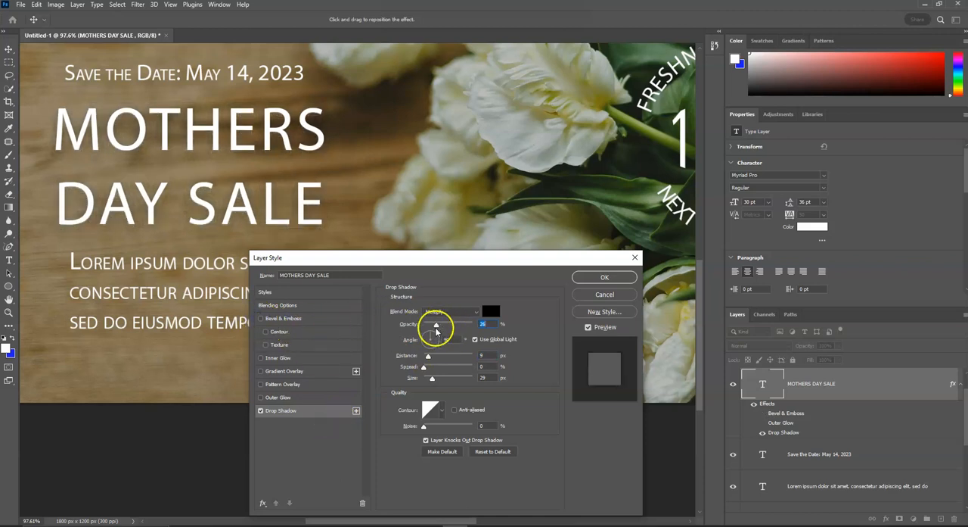
# Change the heading's drop shadow to 100% opacity, 4 px distance, 31% spread, 3 px size and a 117° angle.
pyautogui.moveTo(432, 357)
pyautogui.mouseDown()
pyautogui.moveTo(444, 351)
pyautogui.moveTo(428, 353)
pyautogui.moveTo(439, 324)
pyautogui.moveTo(473, 325)
pyautogui.moveTo(432, 355)
pyautogui.mouseUp()
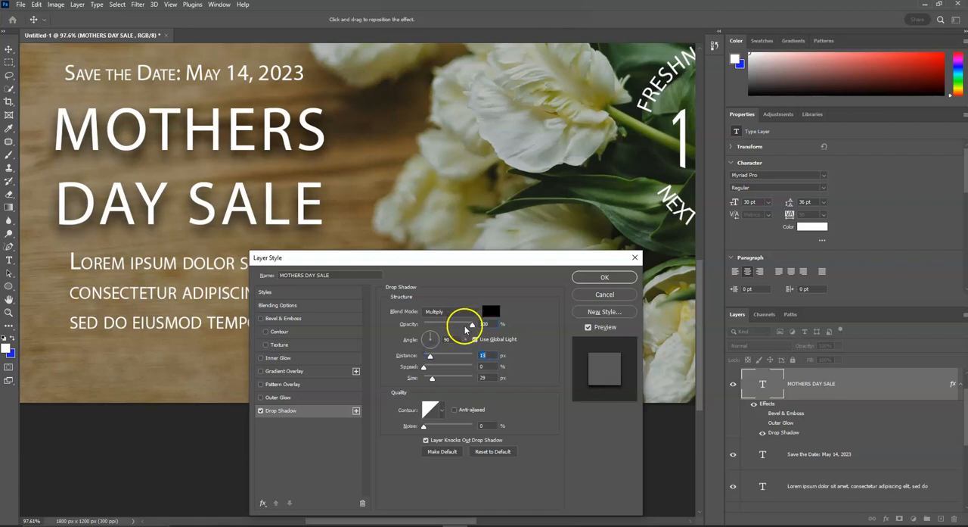
pyautogui.moveTo(425, 366)
pyautogui.mouseDown()
pyautogui.moveTo(447, 368)
pyautogui.moveTo(421, 364)
pyautogui.moveTo(427, 378)
pyautogui.mouseUp()
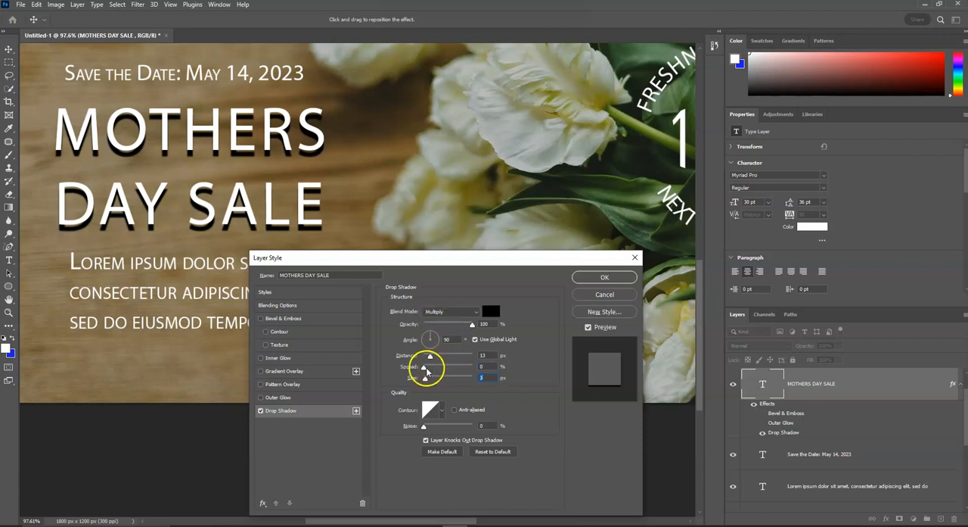
pyautogui.moveTo(425, 369)
pyautogui.mouseDown()
pyautogui.moveTo(470, 364)
pyautogui.moveTo(426, 355)
pyautogui.mouseUp()
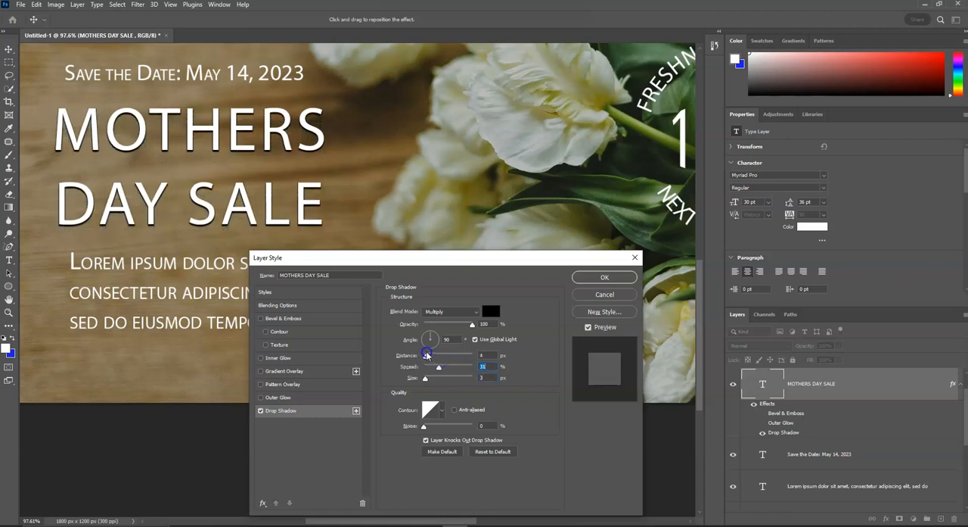
pyautogui.click(427, 355)
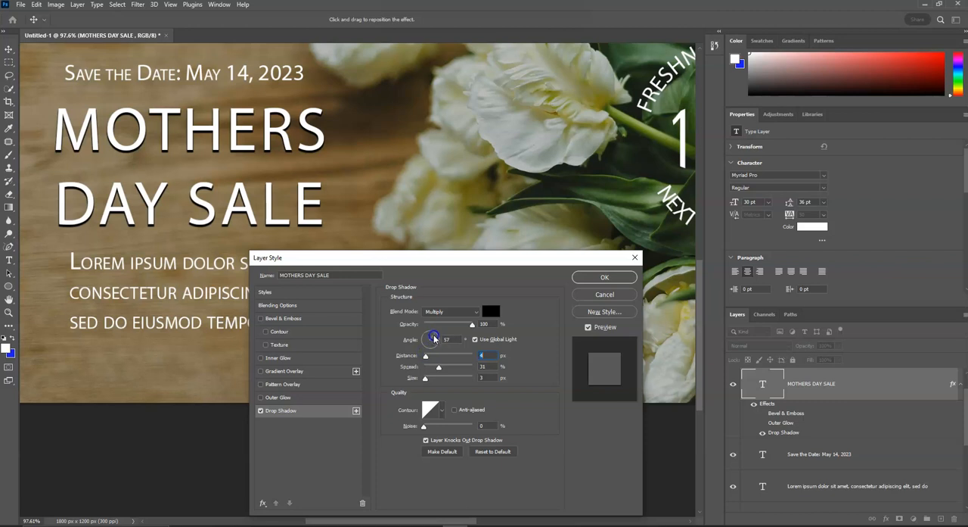
pyautogui.moveTo(435, 342)
pyautogui.mouseDown()
pyautogui.moveTo(412, 341)
pyautogui.moveTo(443, 341)
pyautogui.moveTo(426, 330)
pyautogui.mouseUp()
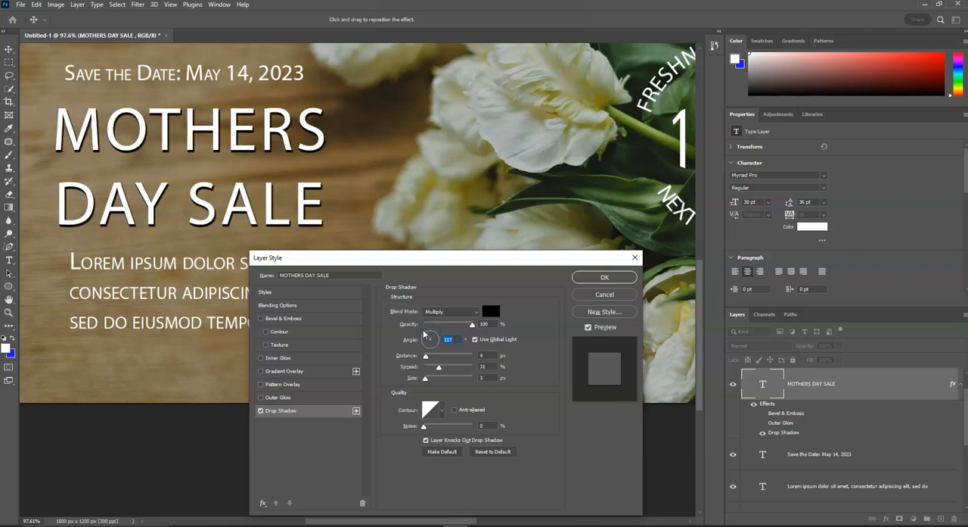
# Compare the heading with and without its drop shadow, try the Normal blend mode, and discard the layer style changes.
pyautogui.click(260, 413)
pyautogui.click(259, 412)
pyautogui.click(475, 312)
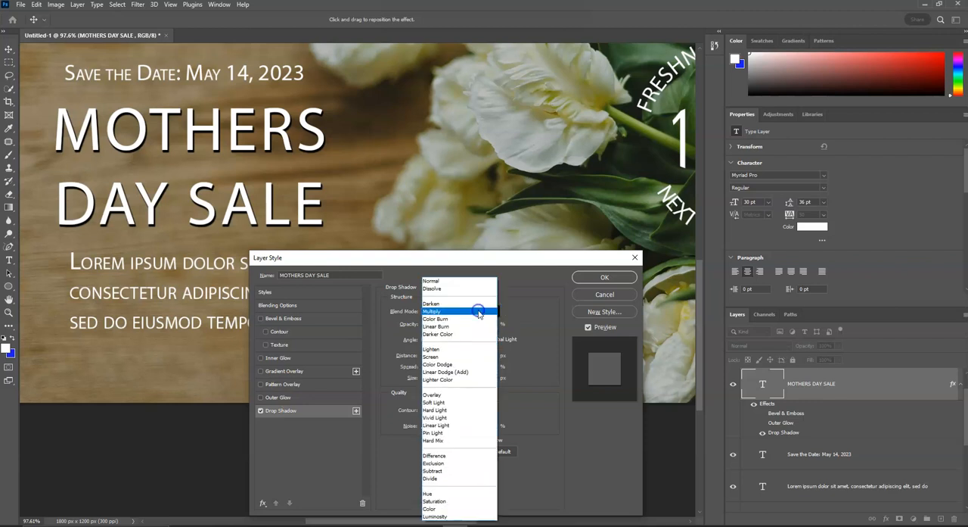
pyautogui.click(466, 285)
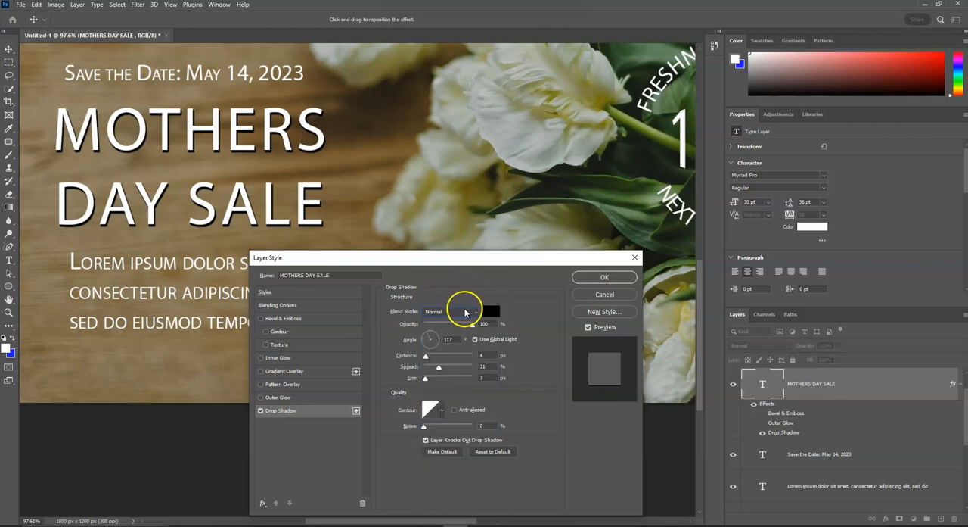
pyautogui.click(468, 311)
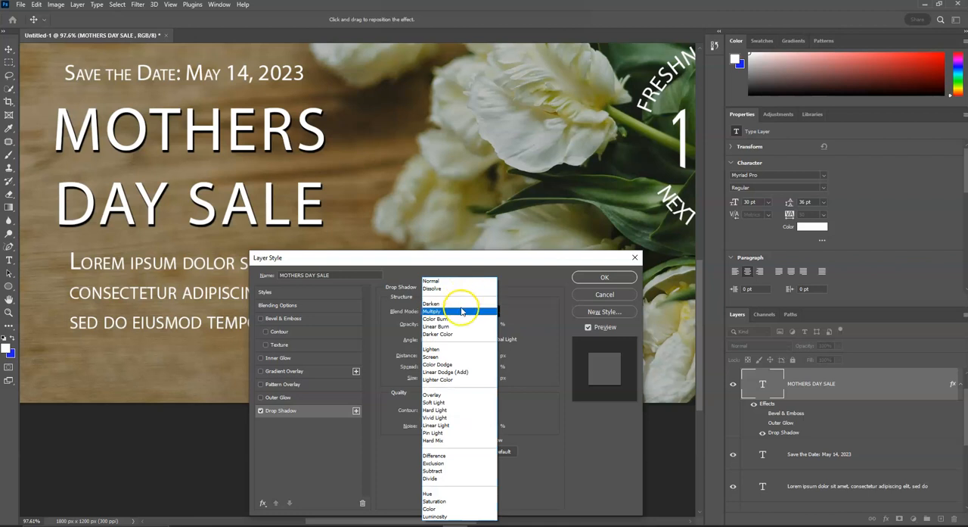
pyautogui.click(458, 311)
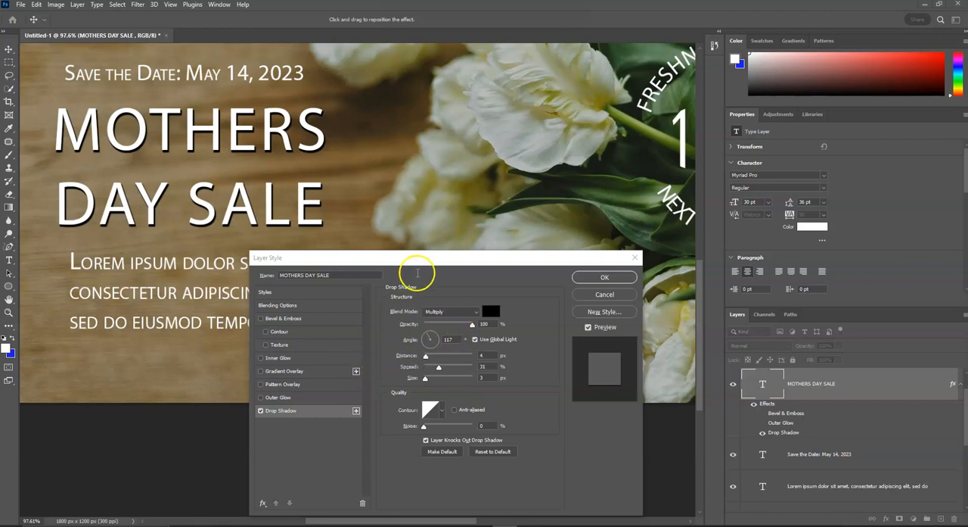
pyautogui.click(437, 259)
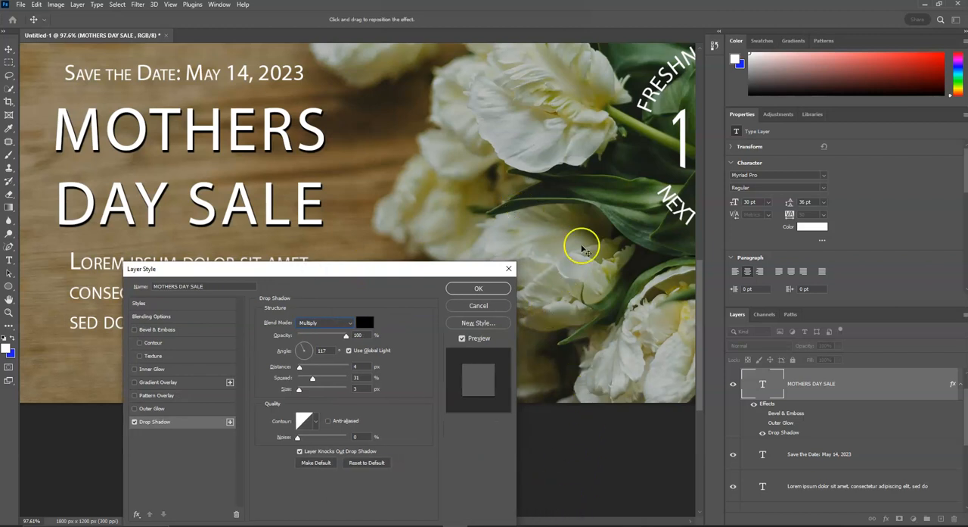
pyautogui.click(509, 271)
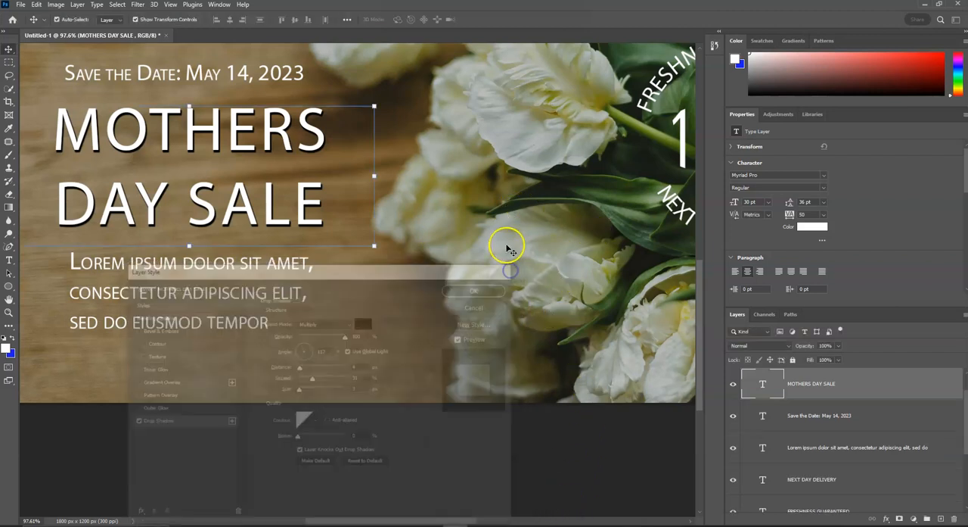
# Turn on Bevel & Emboss for the 100% text layer in the badge and show the effect's settings.
pyautogui.scroll(-2, 506, 242)
pyautogui.scroll(3, 519, 227)
pyautogui.hscroll(6, 519, 233)
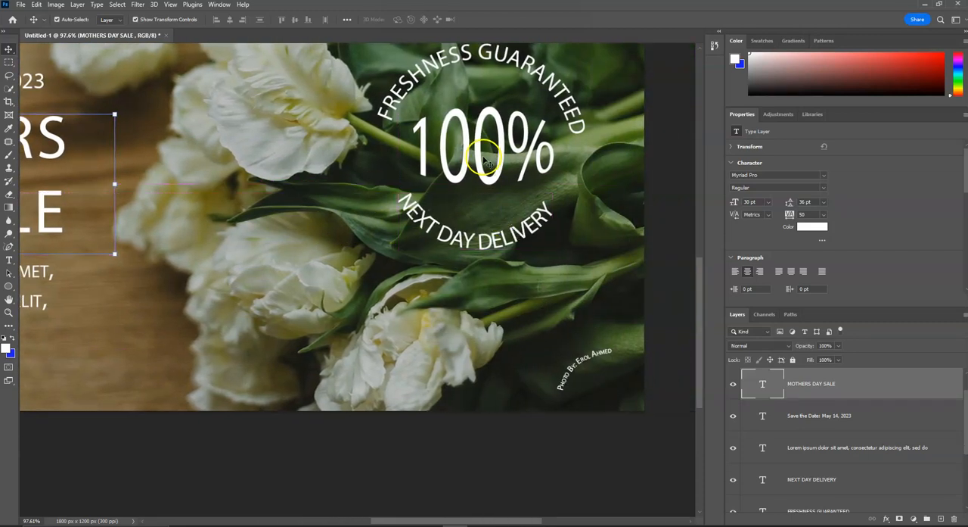
pyautogui.click(481, 157)
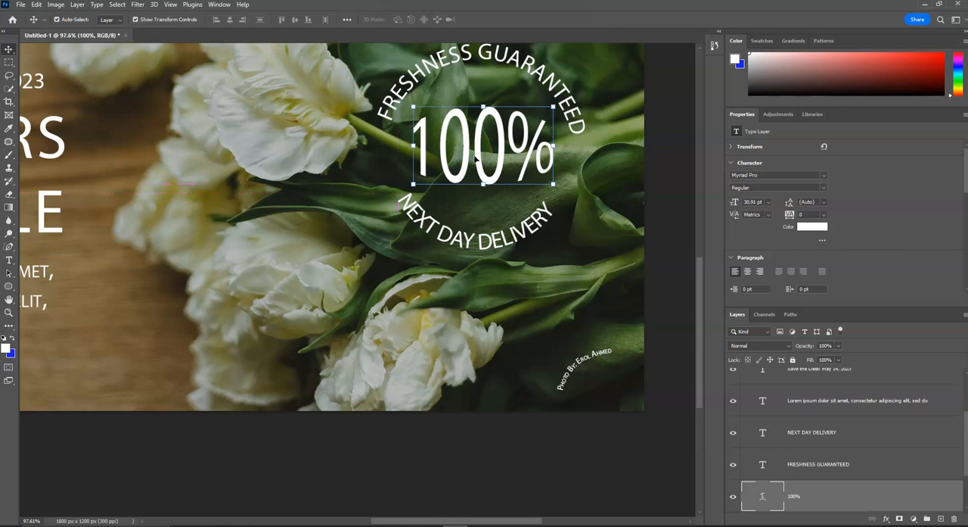
pyautogui.doubleClick(878, 501)
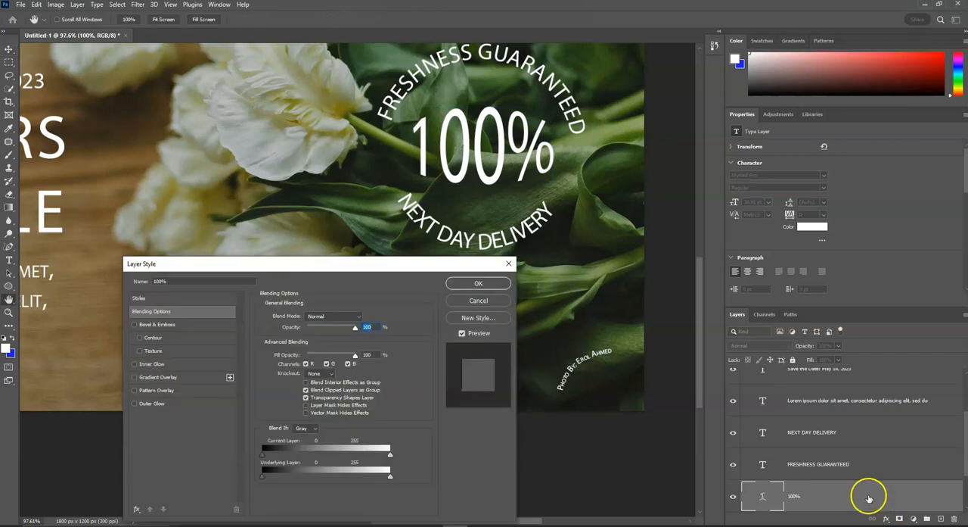
pyautogui.moveTo(339, 269); pyautogui.dragTo(276, 224)
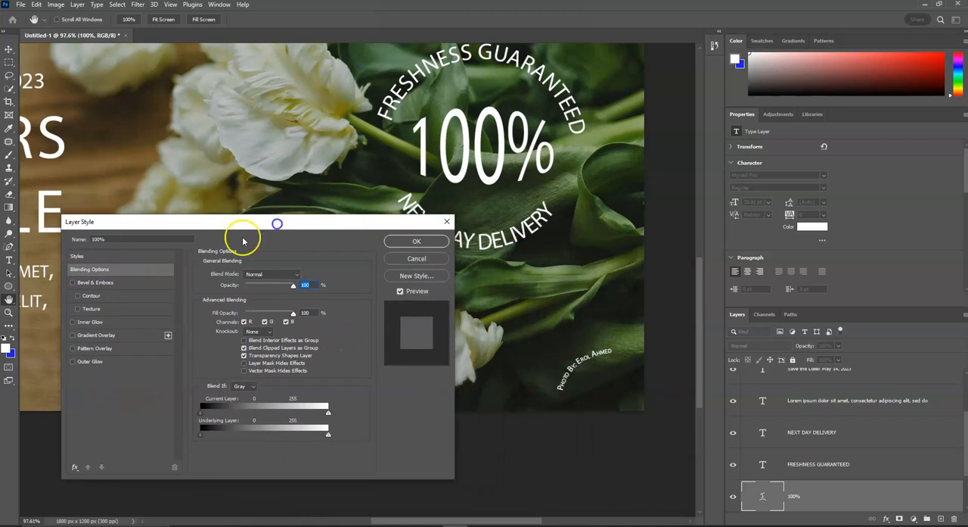
pyautogui.click(73, 283)
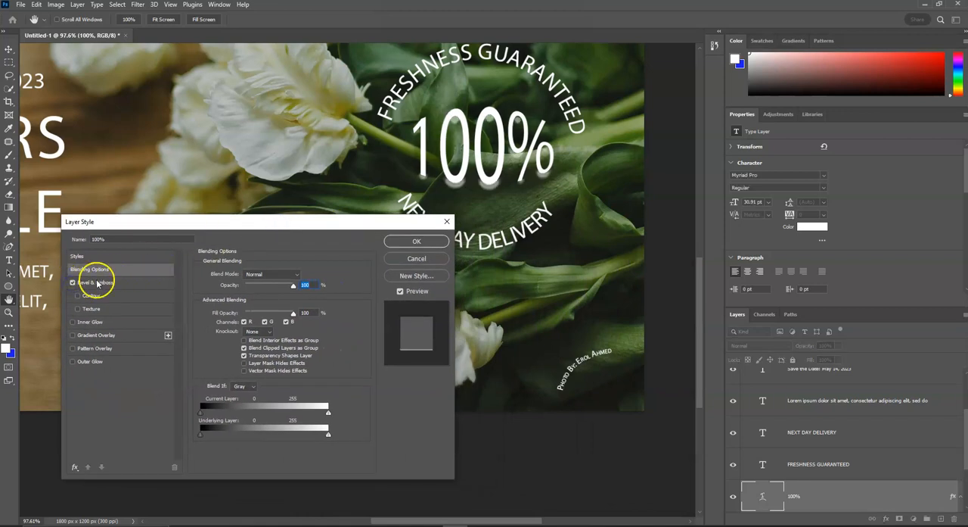
pyautogui.click(96, 283)
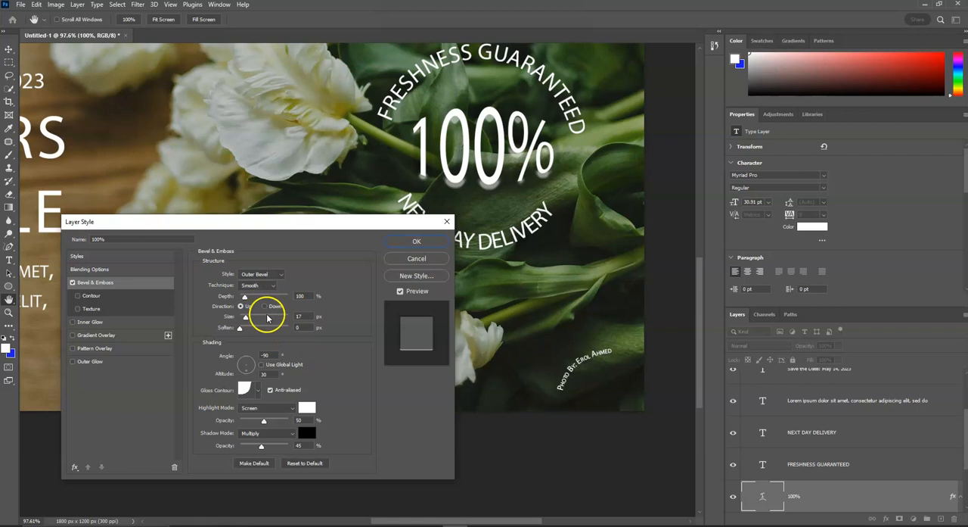
pyautogui.scroll(-1, 265, 321)
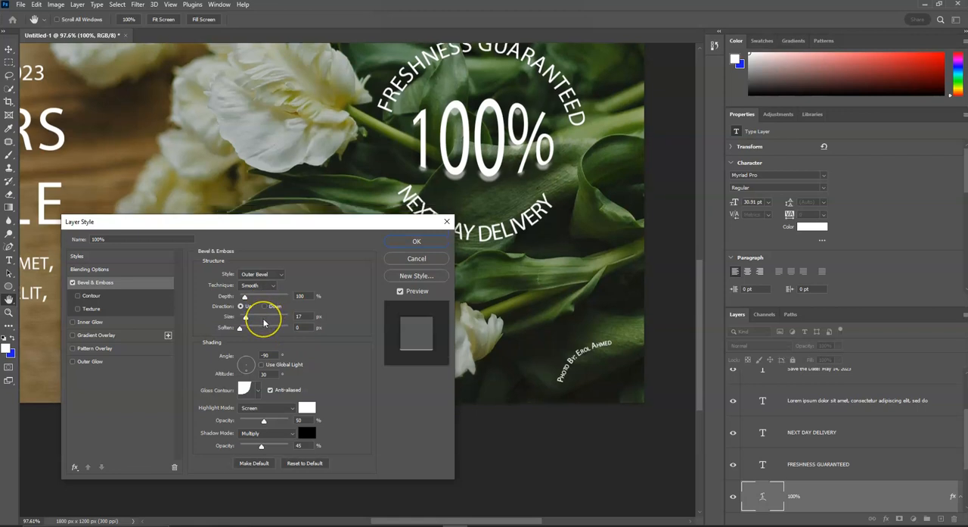
# Reset the 100% layer's Bevel & Emboss to its defaults, then set 95% depth, 6 px size and 1 px soften.
pyautogui.scroll(-1, 263, 322)
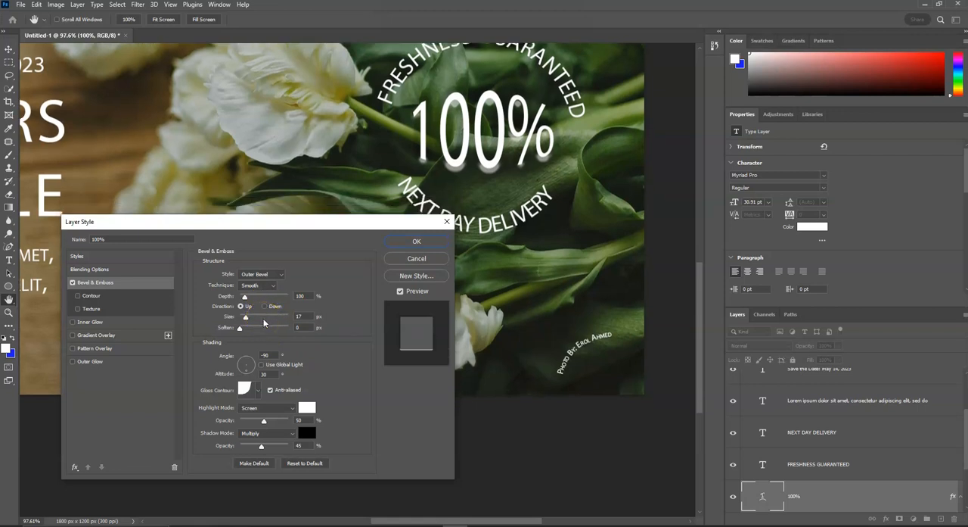
pyautogui.click(310, 463)
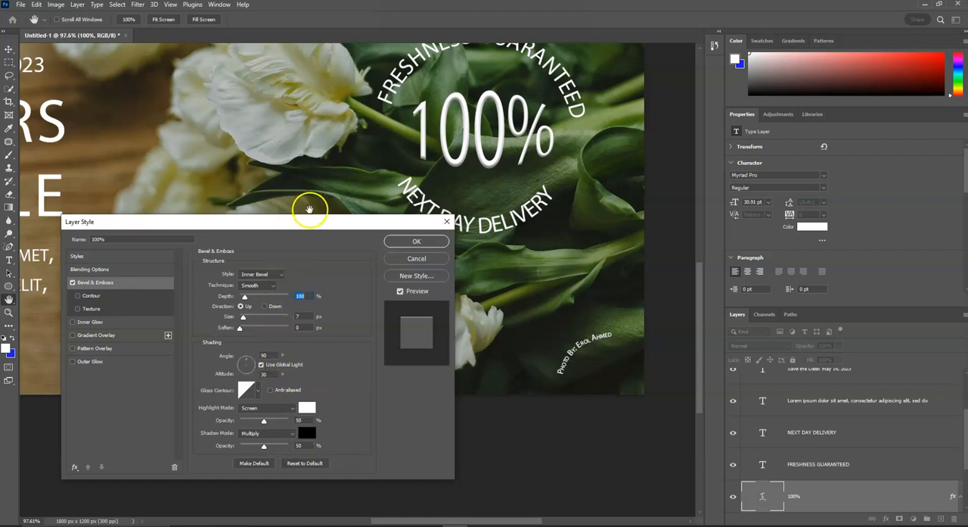
pyautogui.moveTo(243, 318); pyautogui.dragTo(243, 319)
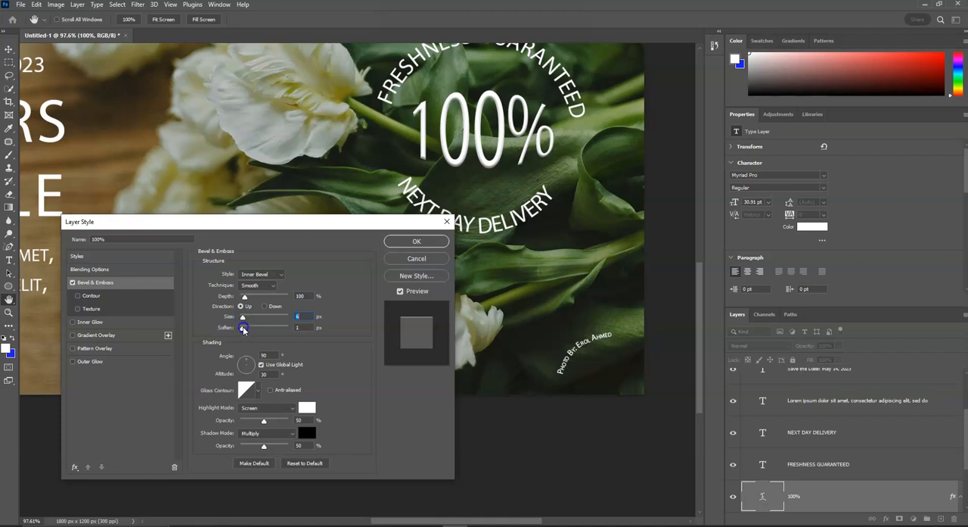
pyautogui.click(243, 328)
pyautogui.moveTo(244, 296)
pyautogui.mouseDown()
pyautogui.moveTo(264, 295)
pyautogui.moveTo(231, 295)
pyautogui.moveTo(245, 293)
pyautogui.mouseUp()
# Try the Emboss and Outer Bevel styles on the 100% text and return to Inner Bevel.
pyautogui.click(276, 275)
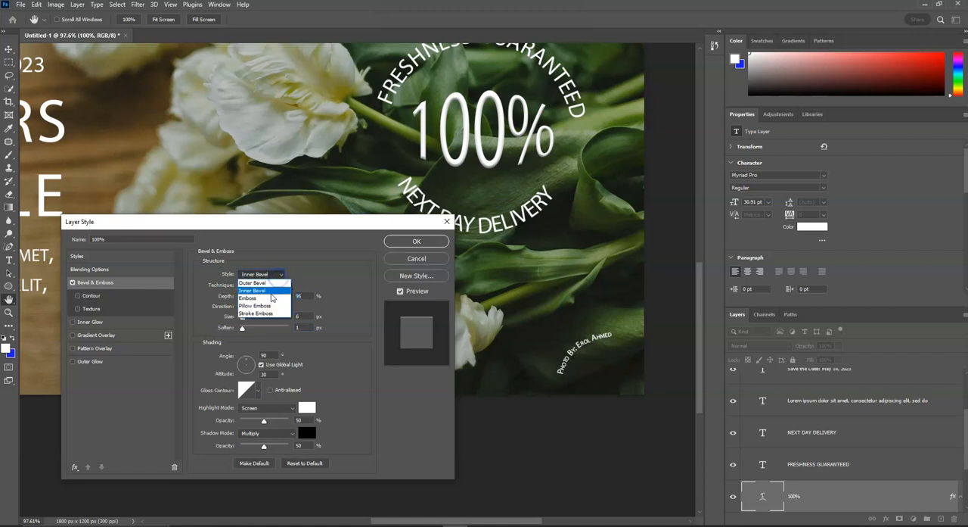
pyautogui.click(270, 298)
pyautogui.click(265, 276)
pyautogui.click(267, 283)
pyautogui.click(268, 277)
pyautogui.click(264, 284)
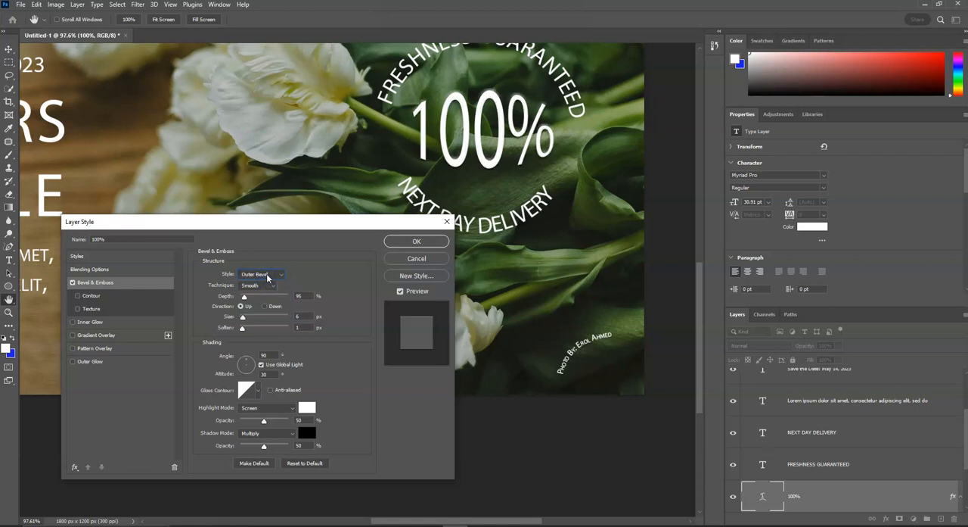
pyautogui.click(268, 277)
pyautogui.click(264, 290)
# Try Chisel Hard and the other chisel technique for the bevel and return to Smooth.
pyautogui.click(261, 285)
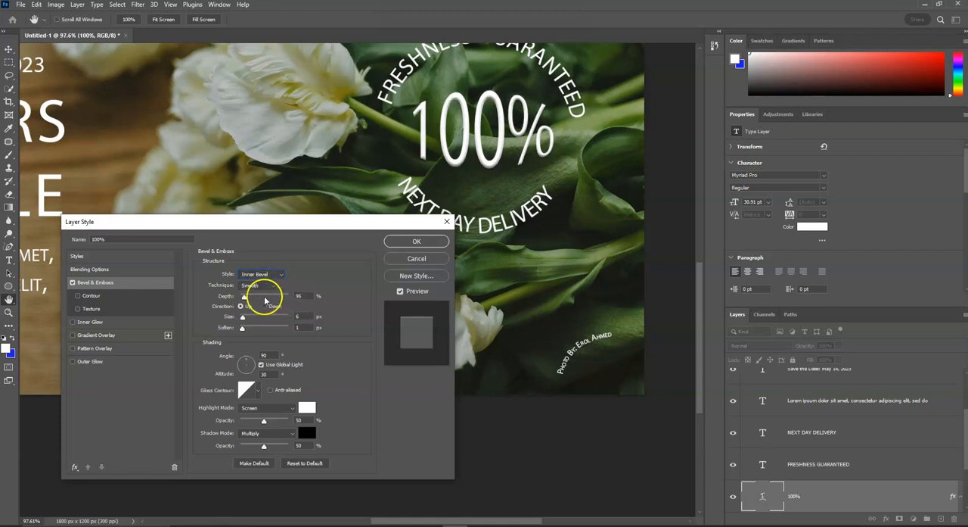
pyautogui.click(264, 302)
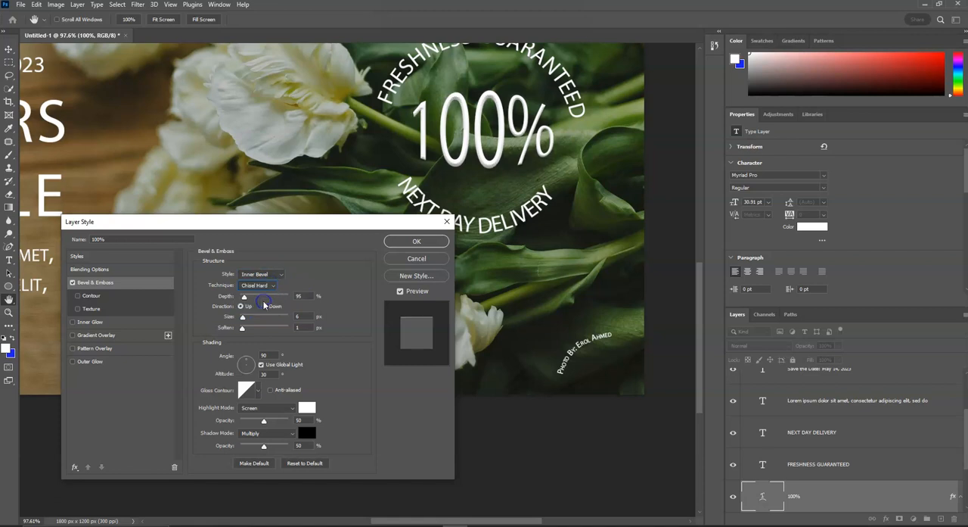
pyautogui.click(261, 285)
pyautogui.click(261, 309)
pyautogui.click(259, 285)
pyautogui.click(257, 295)
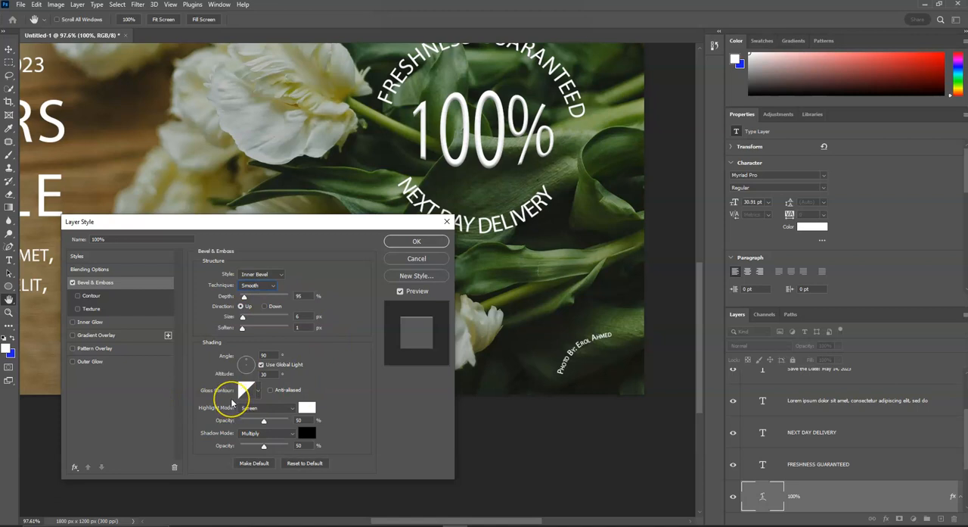
# Set the bevel's shadow opacity to 72% and apply the layer style to the 100% text.
pyautogui.moveTo(265, 446)
pyautogui.mouseDown()
pyautogui.moveTo(290, 447)
pyautogui.moveTo(261, 446)
pyautogui.moveTo(283, 445)
pyautogui.mouseUp()
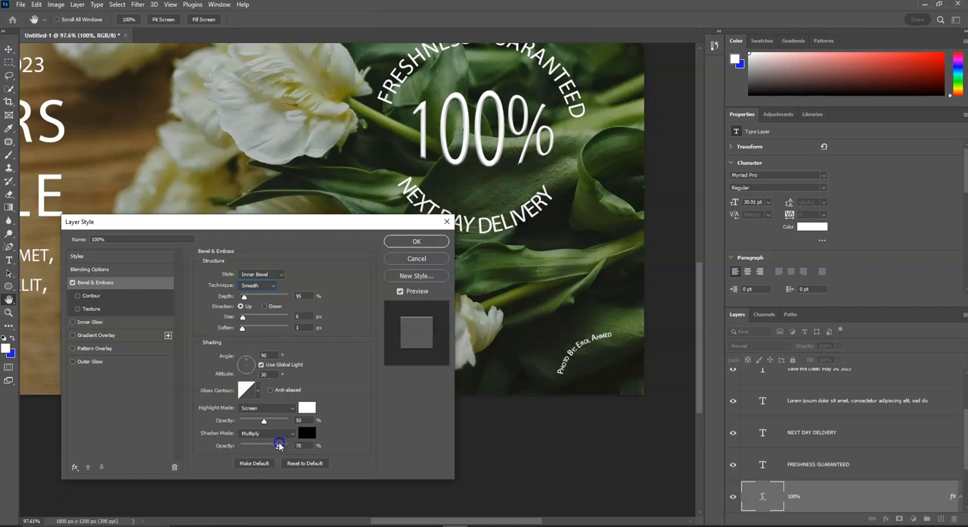
pyautogui.click(414, 241)
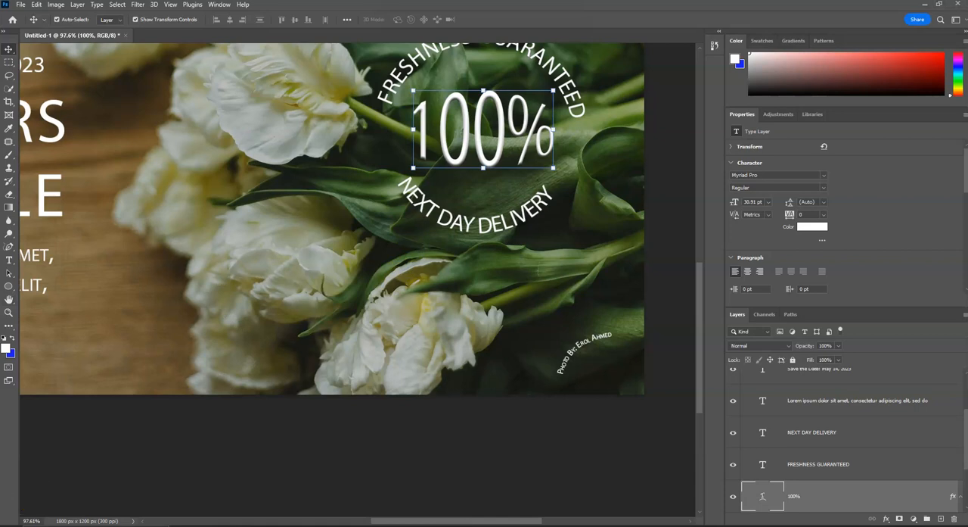
# Try a Gradient Overlay on the 100% text layer and show the effect's settings.
pyautogui.scroll(-2, 813, 432)
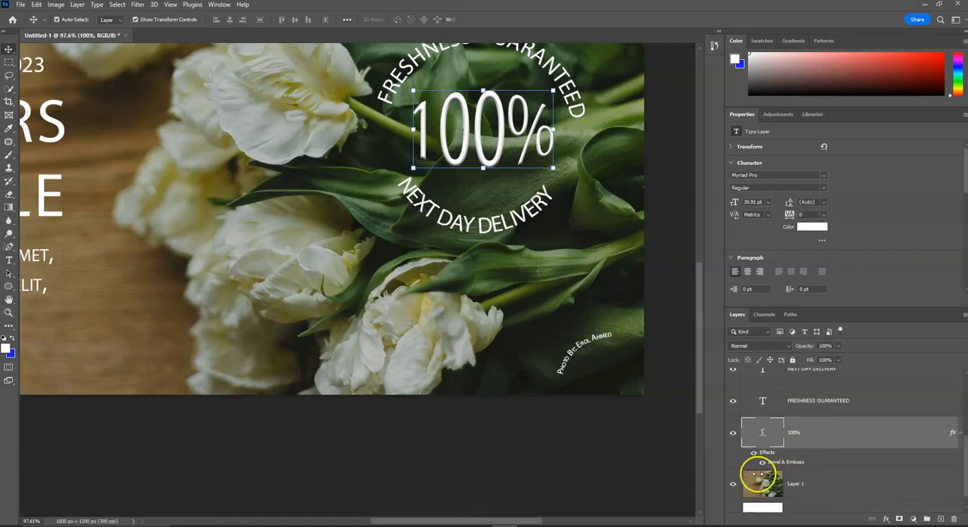
pyautogui.click(867, 436)
pyautogui.doubleClick(867, 435)
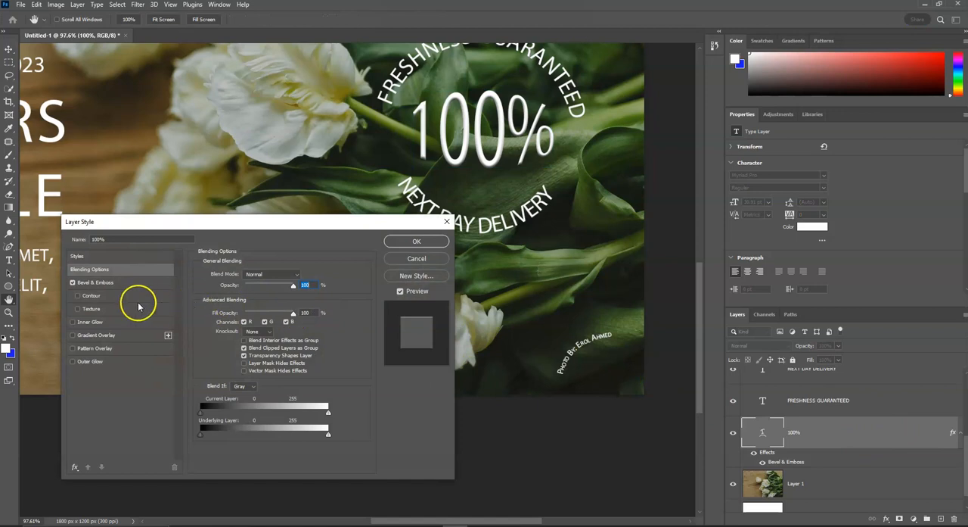
pyautogui.click(72, 335)
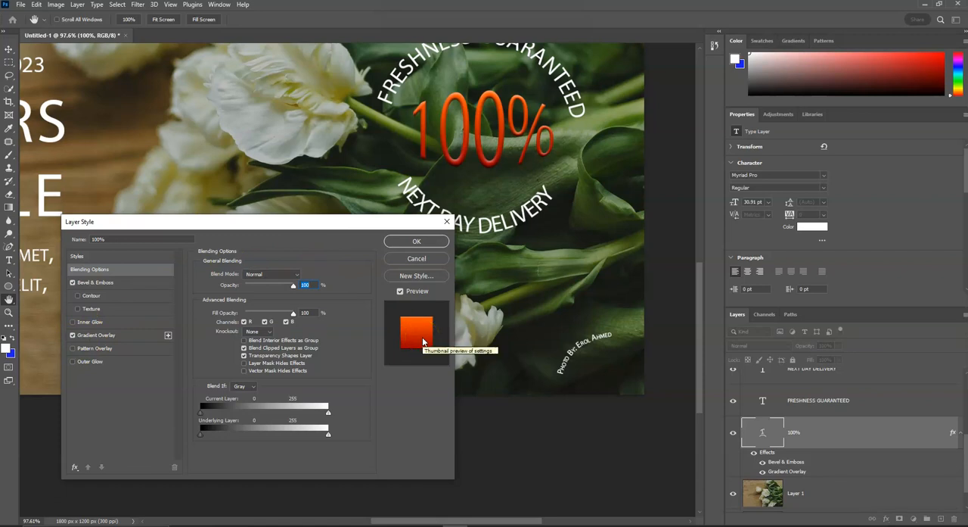
pyautogui.click(102, 335)
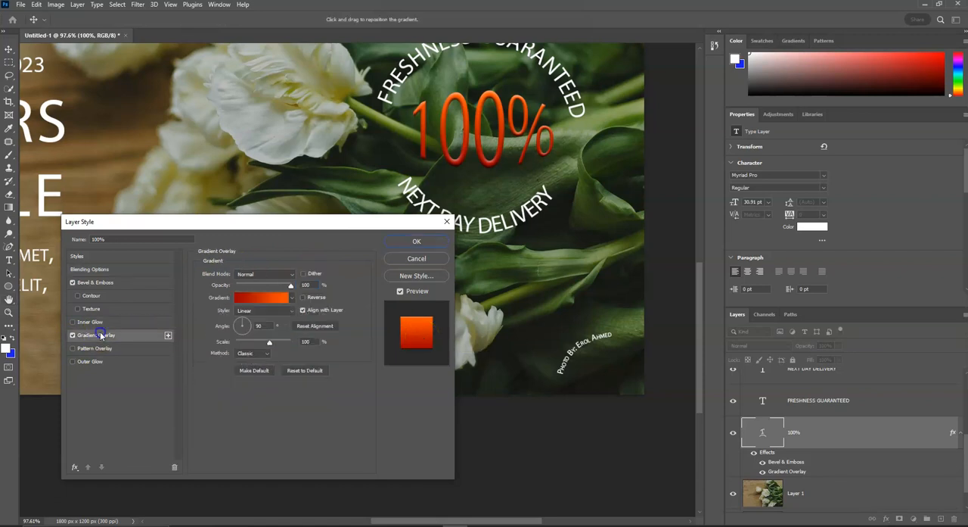
# Try the Purple_08 preset and apply Purple_07 from the Purples group as the gradient of the 100% text's overlay.
pyautogui.click(251, 299)
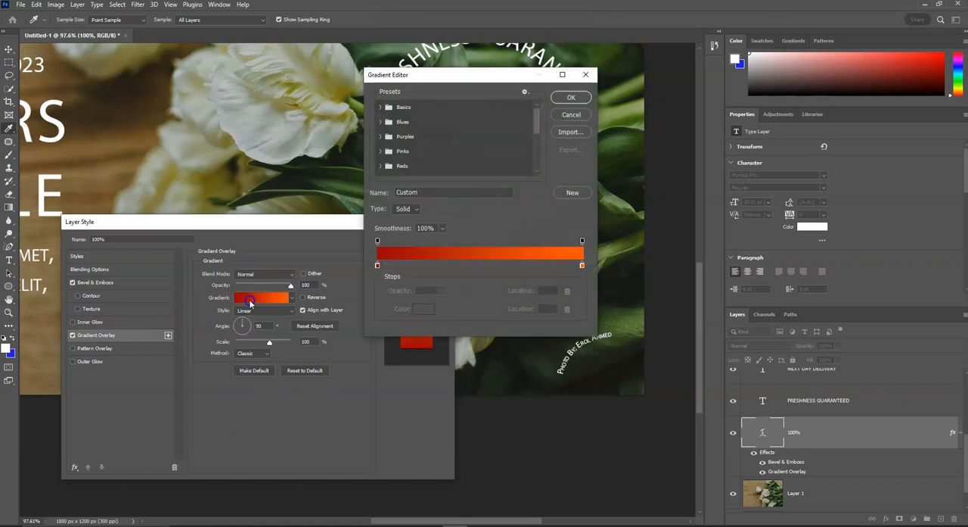
pyautogui.click(409, 108)
pyautogui.click(410, 138)
pyautogui.click(381, 136)
pyautogui.click(424, 152)
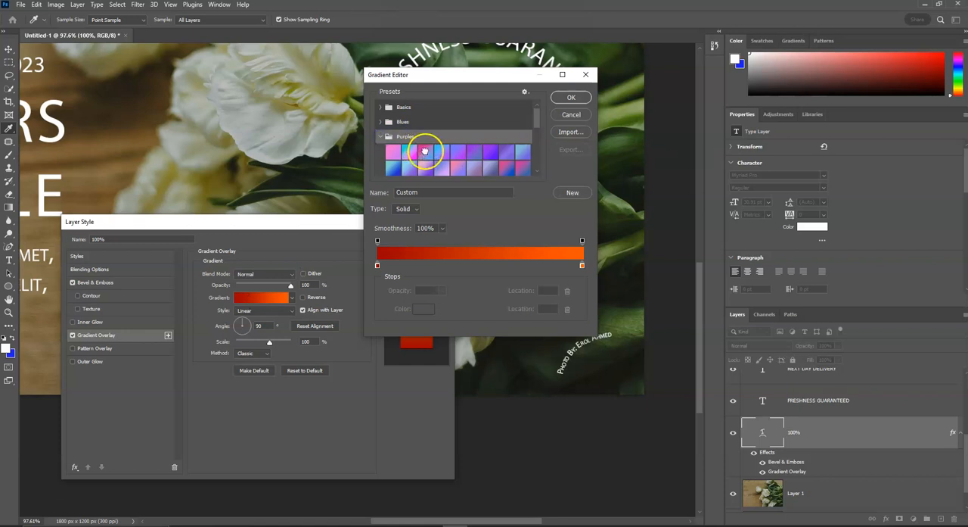
pyautogui.moveTo(497, 78); pyautogui.dragTo(678, 226)
pyautogui.click(688, 295)
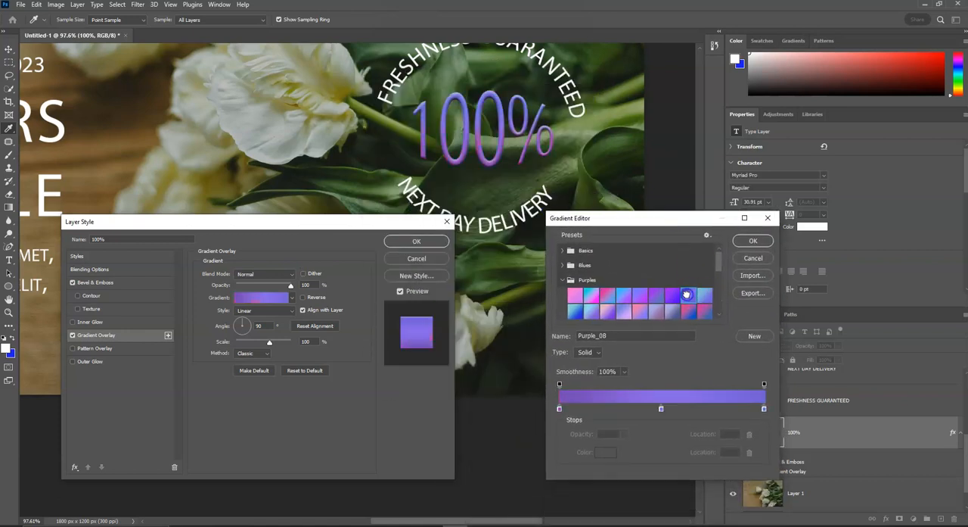
pyautogui.click(673, 295)
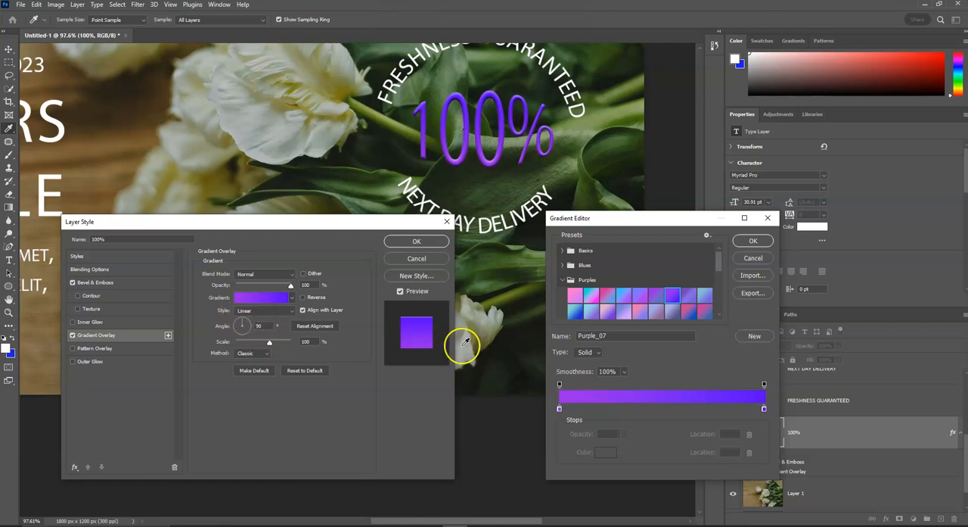
pyautogui.click(756, 240)
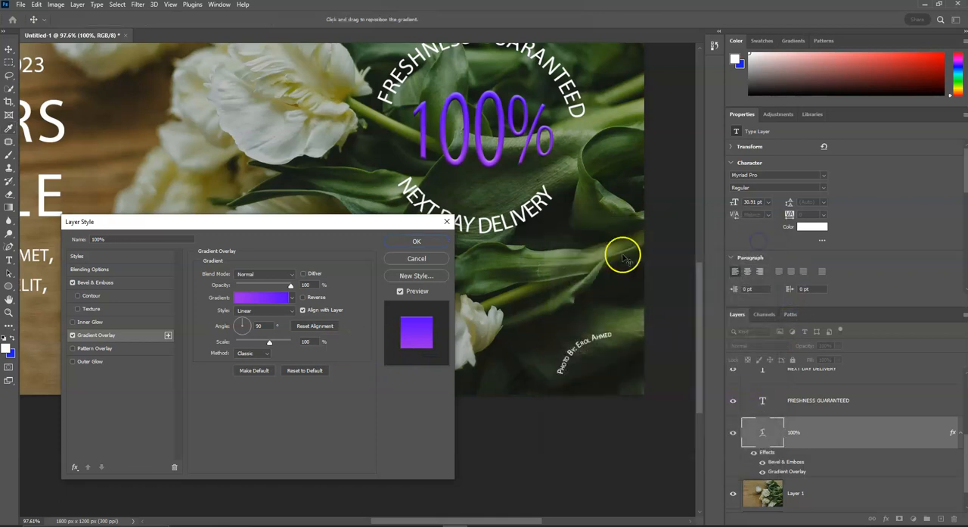
# Try 54% opacity and a -87° angle for the gradient overlay, and discard the layer style changes.
pyautogui.moveTo(291, 285); pyautogui.dragTo(266, 286)
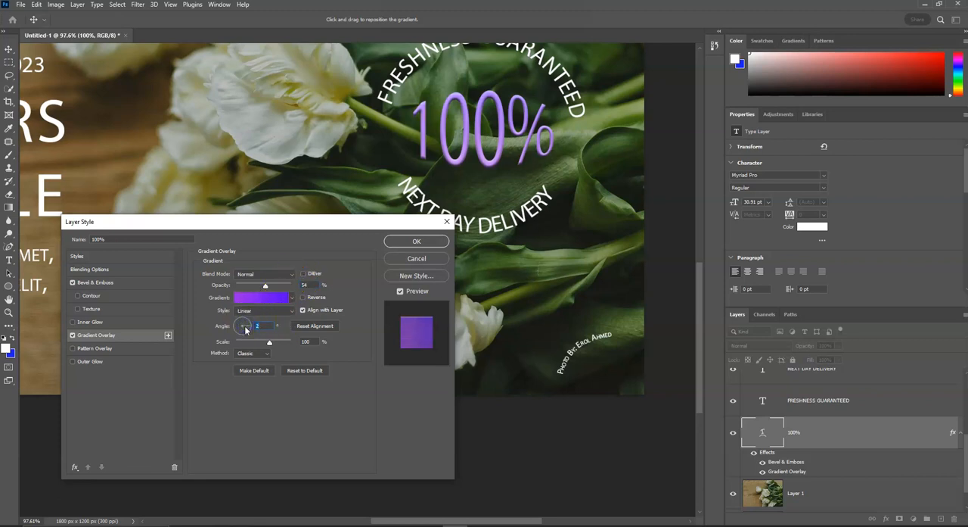
pyautogui.moveTo(244, 325); pyautogui.dragTo(243, 338)
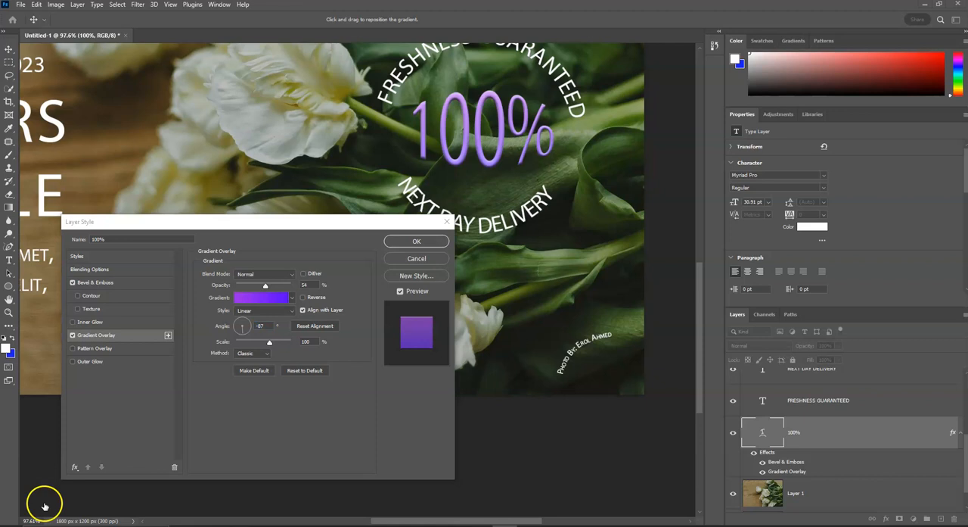
pyautogui.click(448, 222)
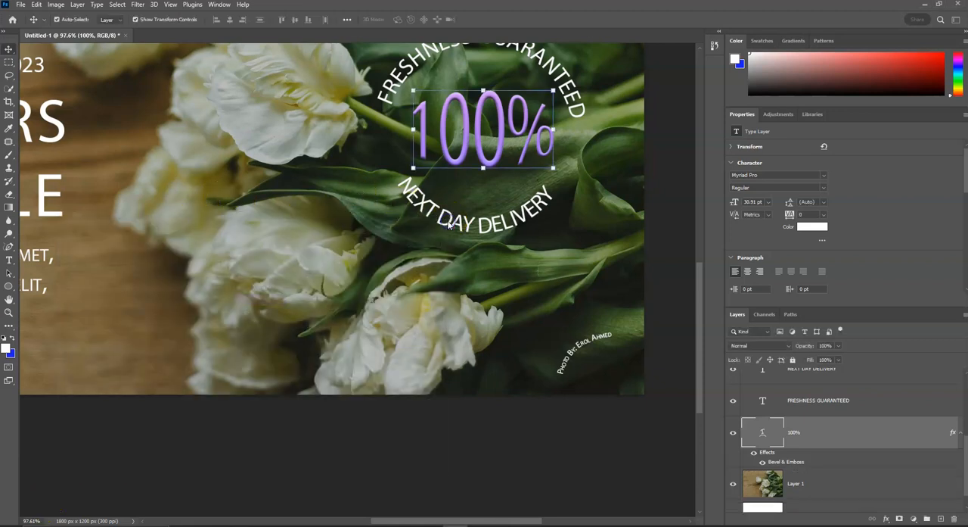
# Activate the Rectangle tool and set it to draw in Shape mode.
pyautogui.scroll(-1, 333, 298)
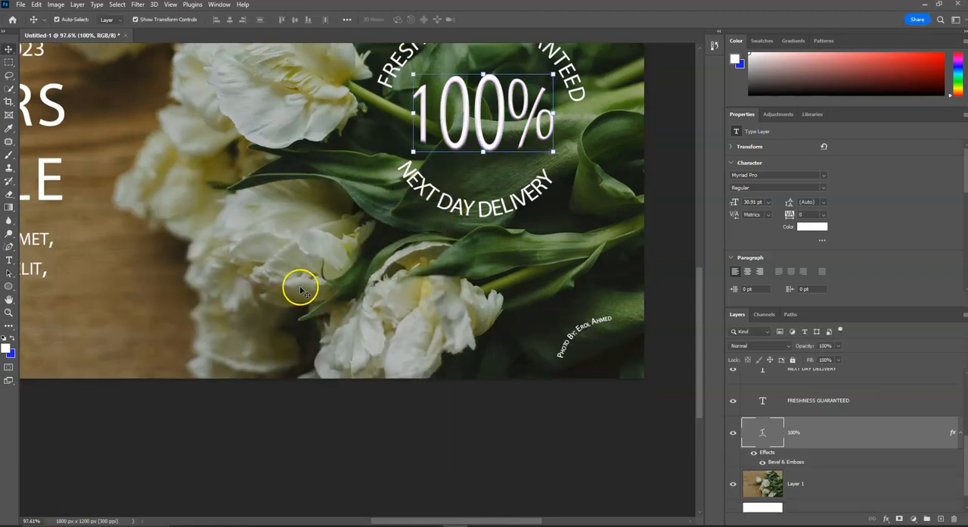
pyautogui.scroll(-5, 301, 284)
pyautogui.hscroll(-5, 189, 307)
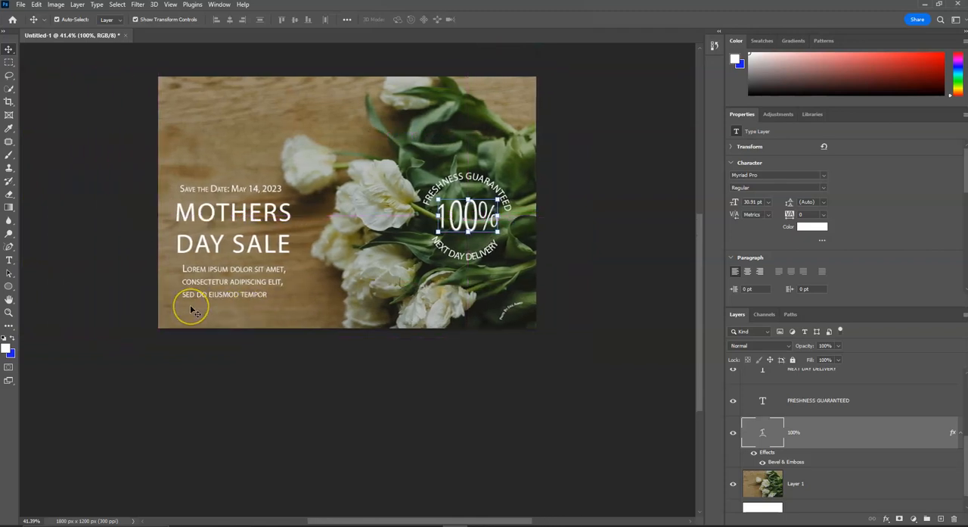
pyautogui.scroll(4, 193, 310)
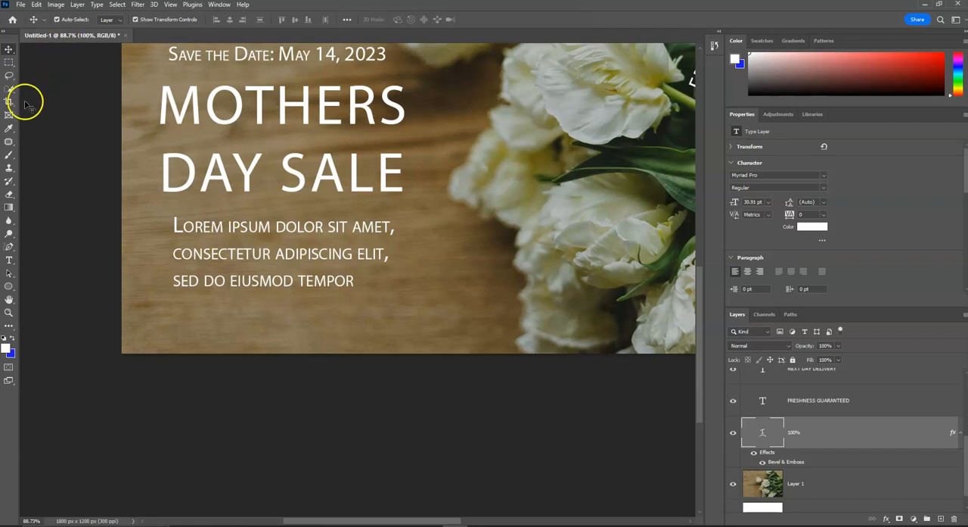
pyautogui.rightClick(9, 289)
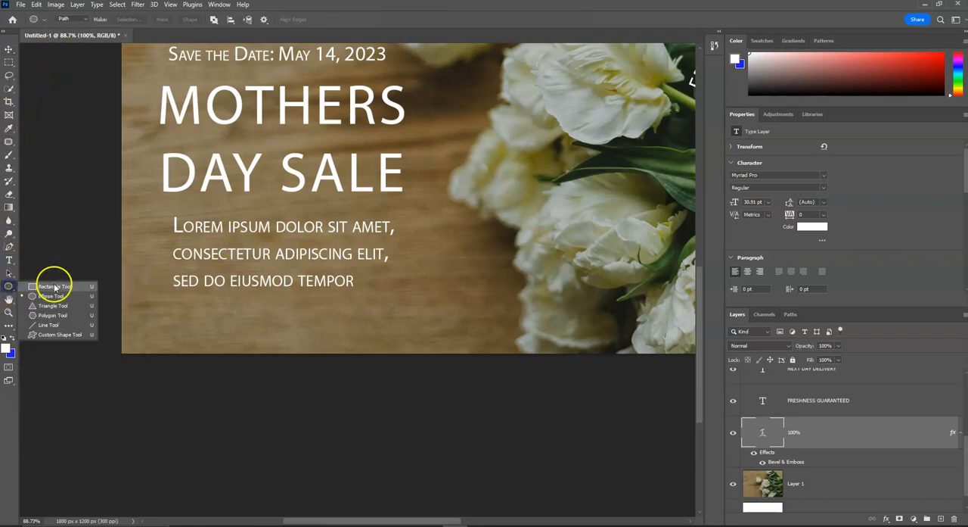
pyautogui.click(53, 284)
pyautogui.click(83, 19)
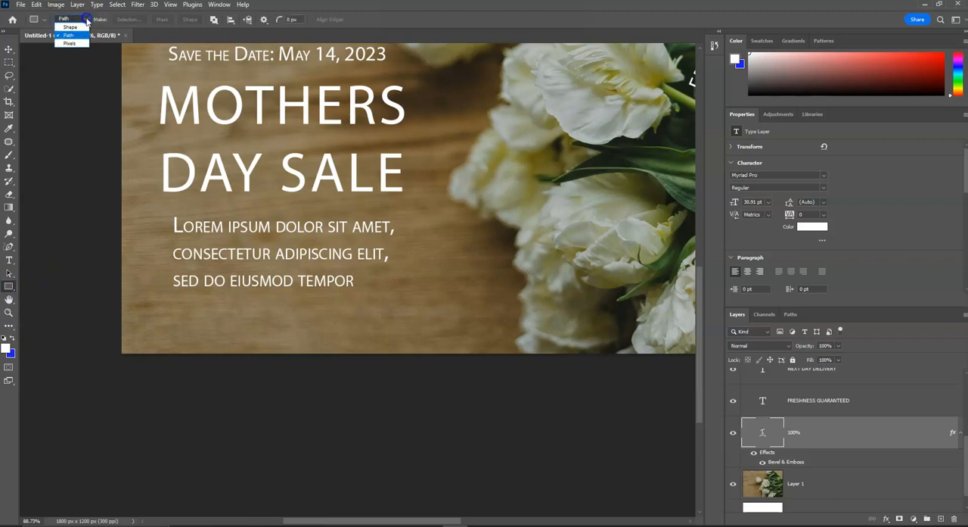
pyautogui.click(84, 26)
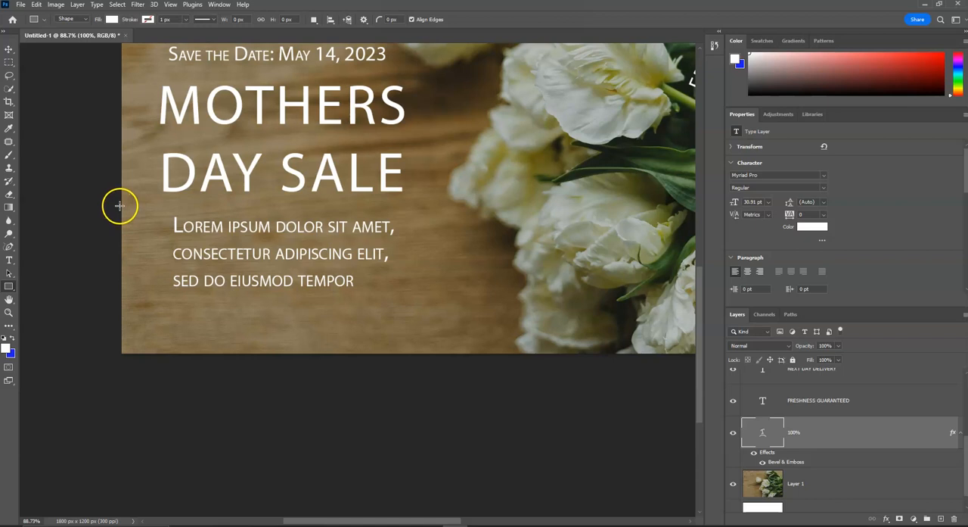
# Add a new empty layer and place it directly below the Lorem ipsum text layer.
pyautogui.scroll(-1, 851, 433)
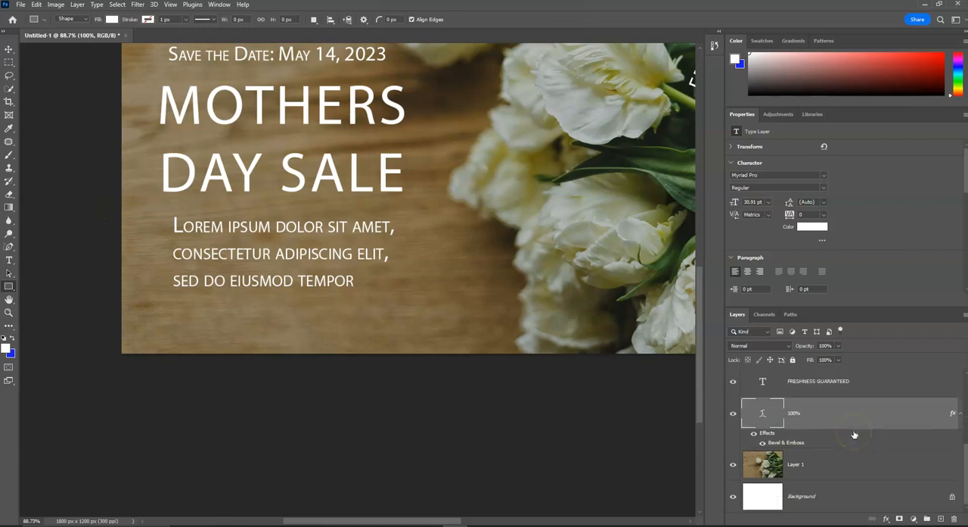
pyautogui.scroll(4, 855, 433)
pyautogui.scroll(-1, 855, 434)
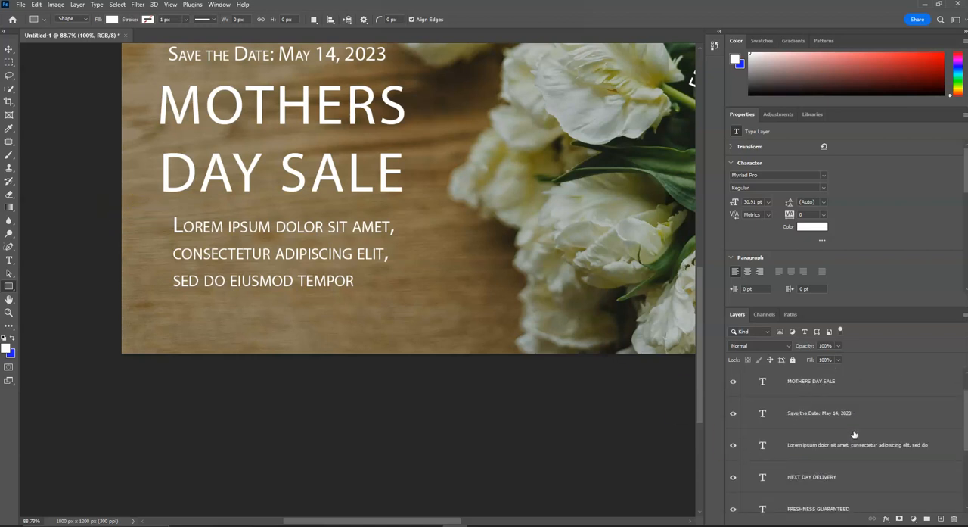
pyautogui.click(855, 445)
pyautogui.click(942, 520)
pyautogui.moveTo(873, 442); pyautogui.dragTo(880, 486)
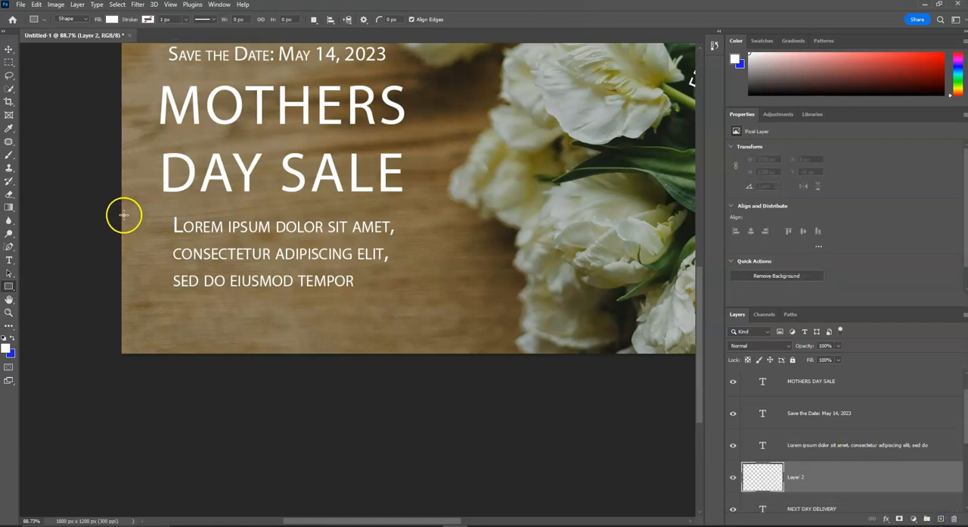
# Draw a rectangle about 650 × 193 px behind the Lorem ipsum text from the canvas's left edge and fill it black.
pyautogui.moveTo(167, 267); pyautogui.dragTo(413, 298)
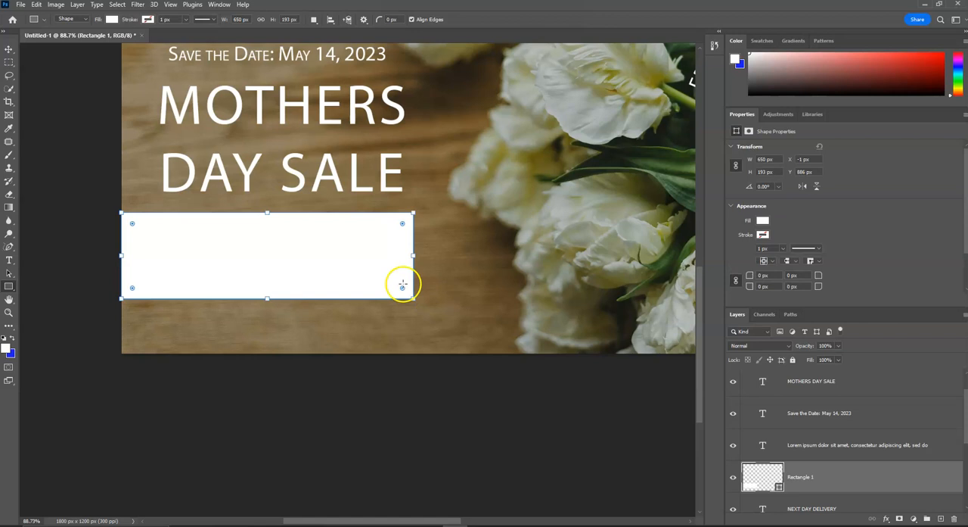
pyautogui.click(109, 20)
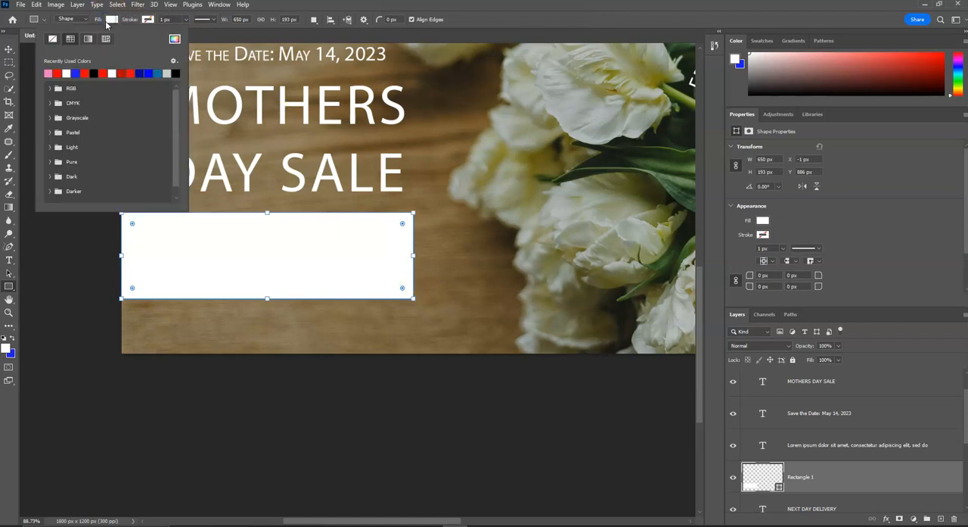
pyautogui.click(175, 73)
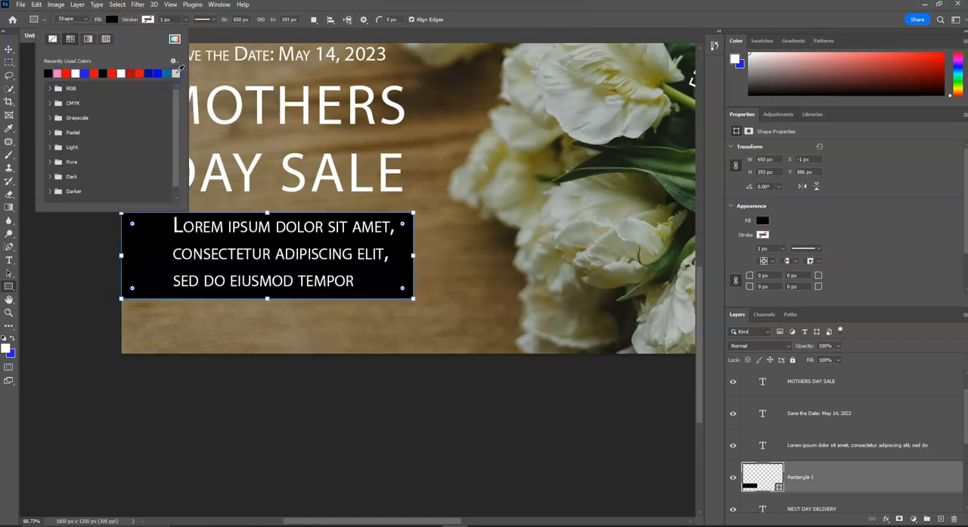
# Lower the opacity of the black rectangle behind the Lorem ipsum text to 35%.
pyautogui.click(229, 34)
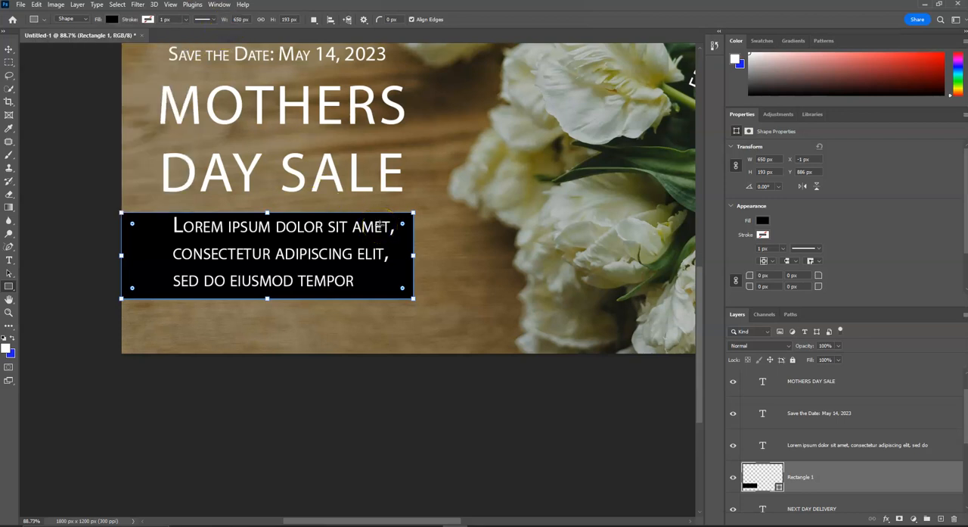
pyautogui.click(829, 484)
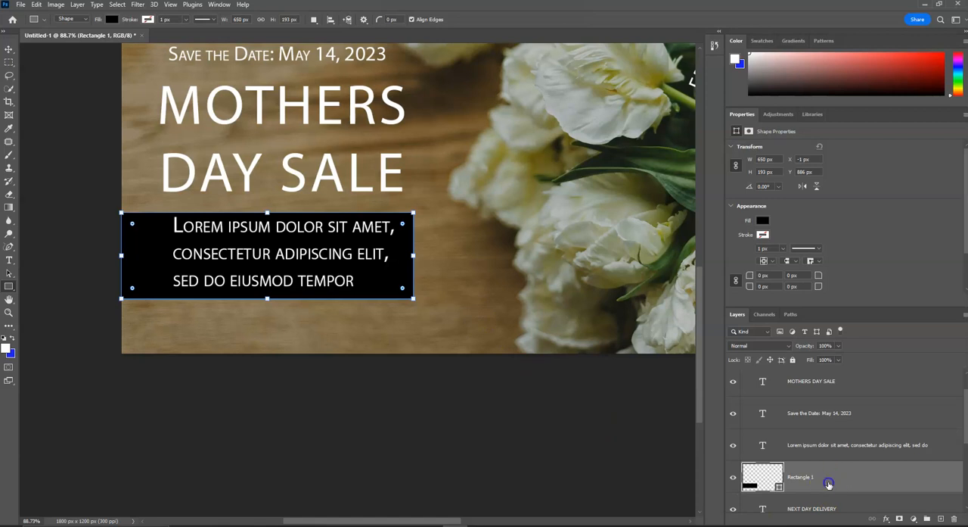
pyautogui.click(838, 345)
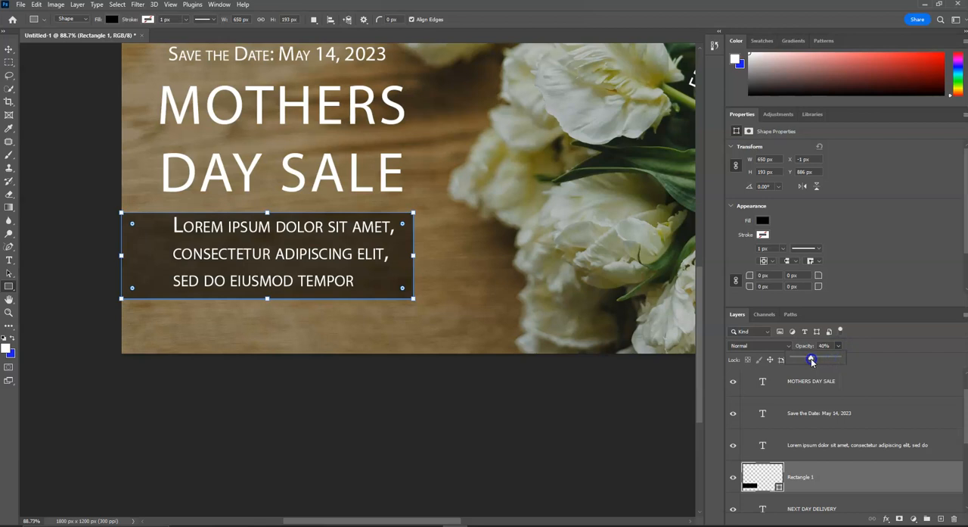
pyautogui.moveTo(813, 361); pyautogui.dragTo(811, 361)
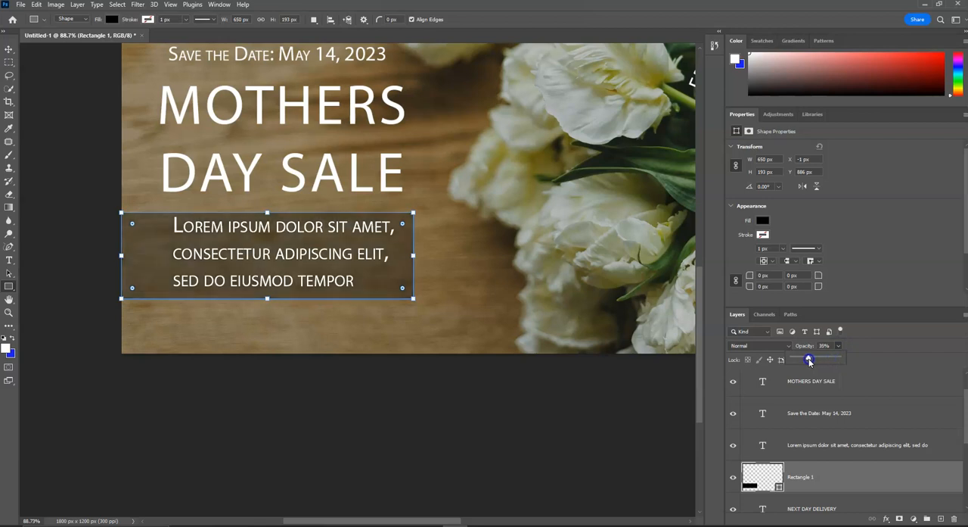
pyautogui.click(514, 327)
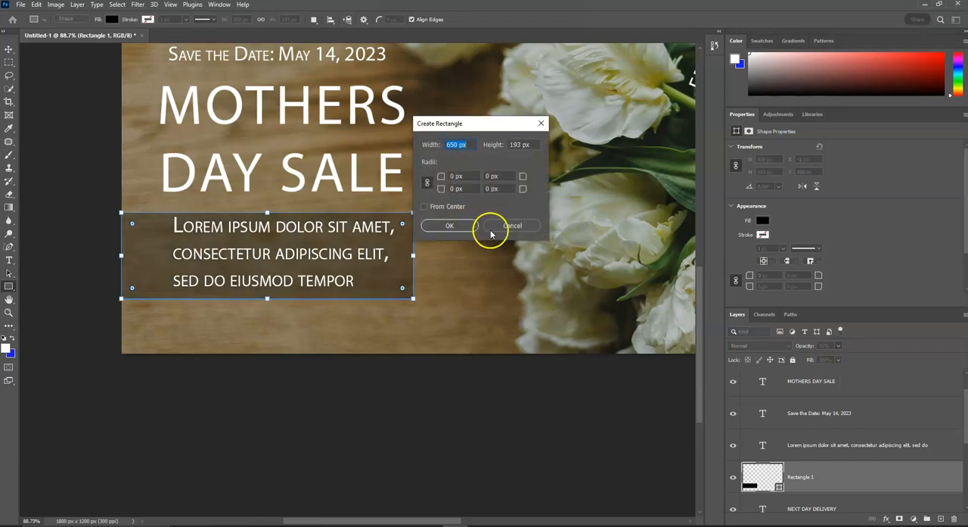
pyautogui.click(508, 224)
# Activate the Move tool and deselect the rectangle so the whole graphic can be reviewed.
pyautogui.click(8, 49)
pyautogui.click(37, 100)
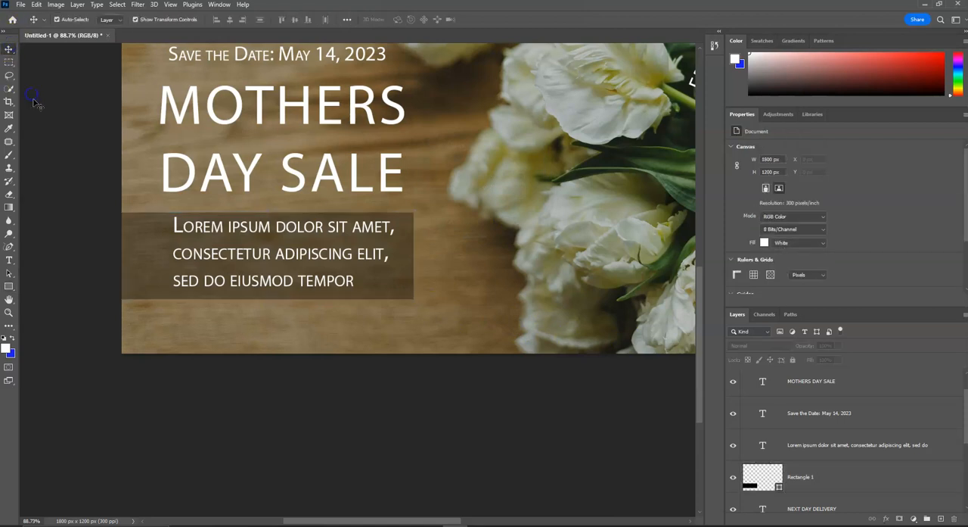
pyautogui.hscroll(2, 82, 184)
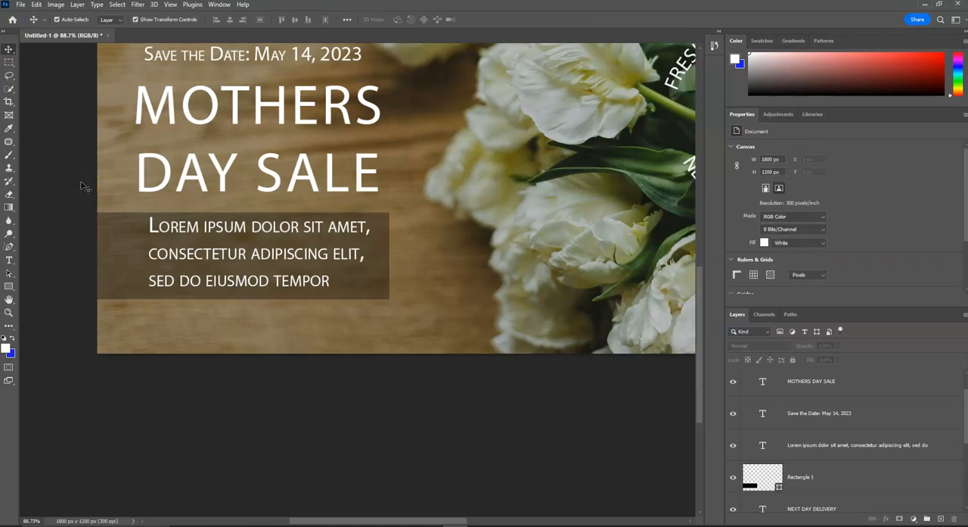
pyautogui.scroll(-3, 81, 185)
pyautogui.click(77, 189)
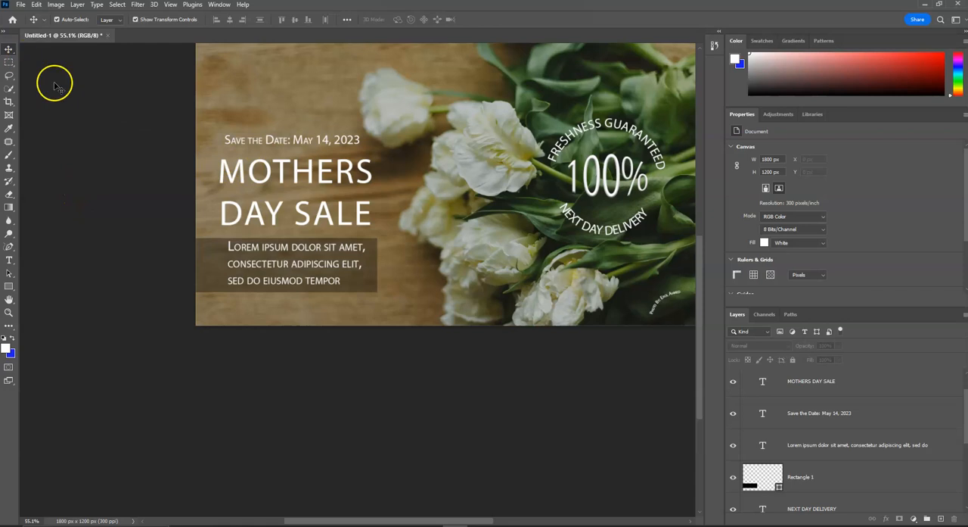
# Add a Stroke layer effect to the MOTHERS DAY SALE text layer.
pyautogui.click(298, 171)
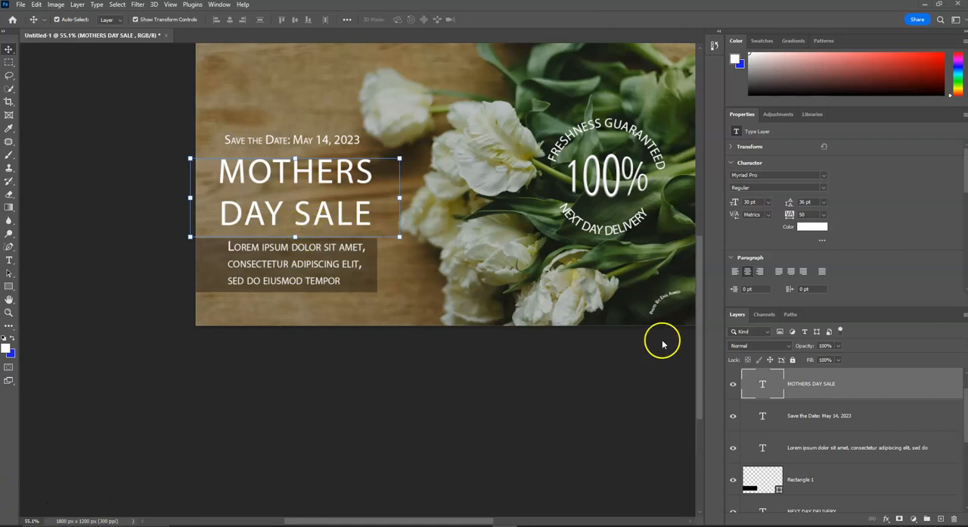
pyautogui.click(868, 383)
pyautogui.doubleClick(879, 387)
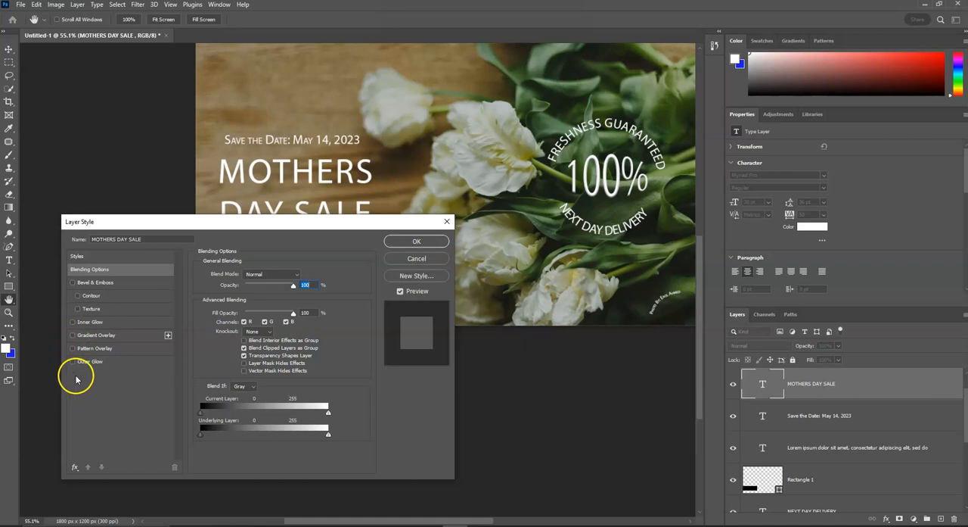
pyautogui.click(77, 467)
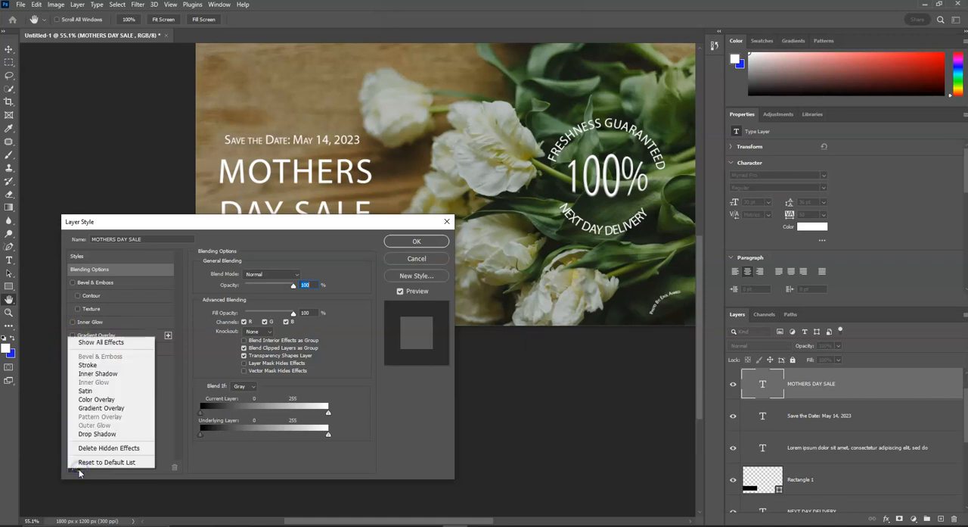
pyautogui.click(105, 365)
pyautogui.click(118, 323)
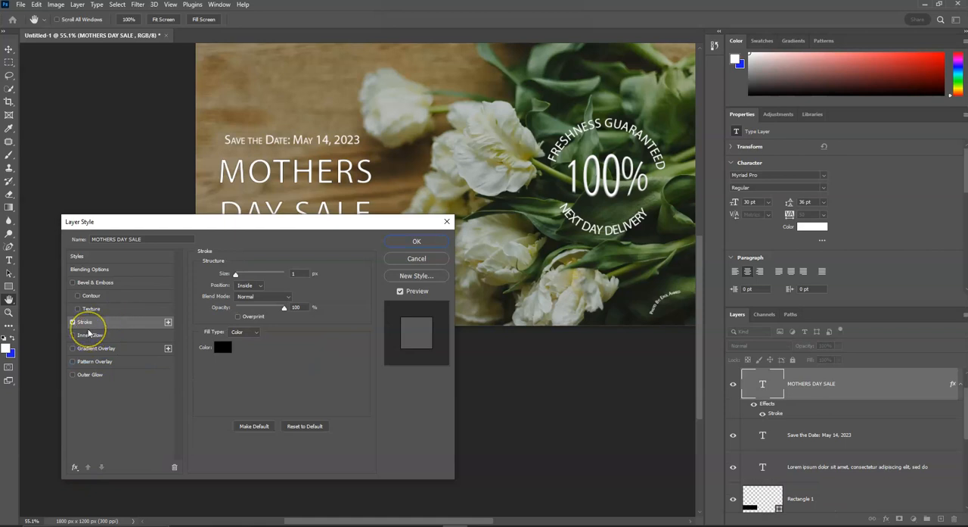
# Set the headline's stroke position to Outside and its size to 3 px.
pyautogui.moveTo(266, 220); pyautogui.dragTo(515, 268)
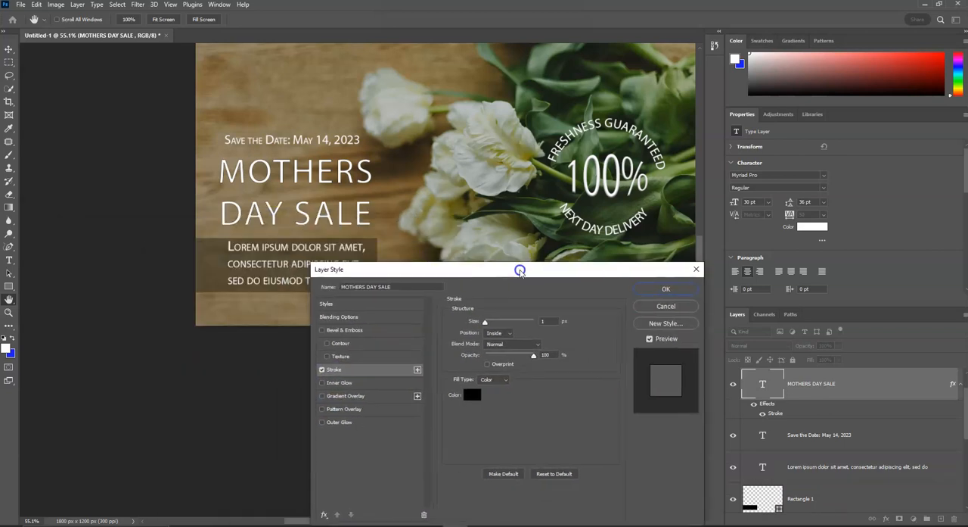
pyautogui.click(505, 334)
pyautogui.click(507, 344)
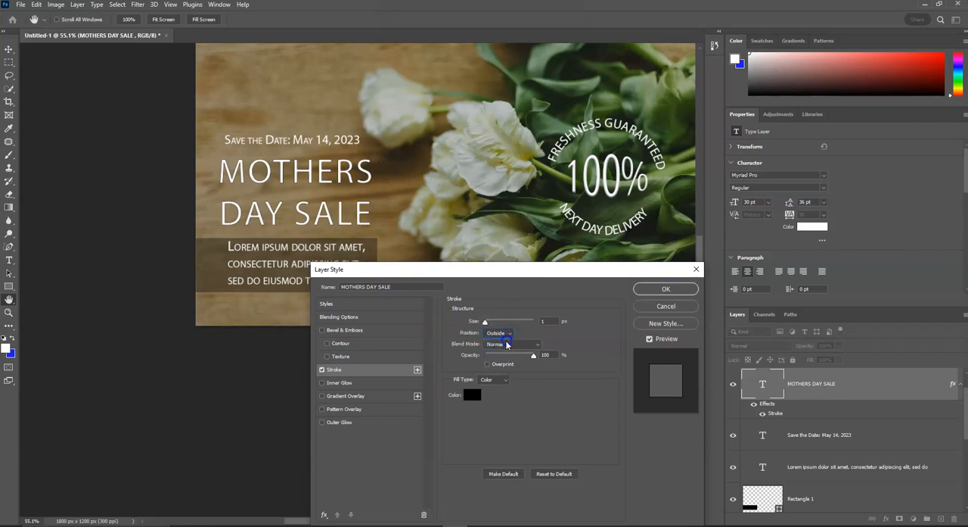
pyautogui.moveTo(485, 321); pyautogui.dragTo(488, 323)
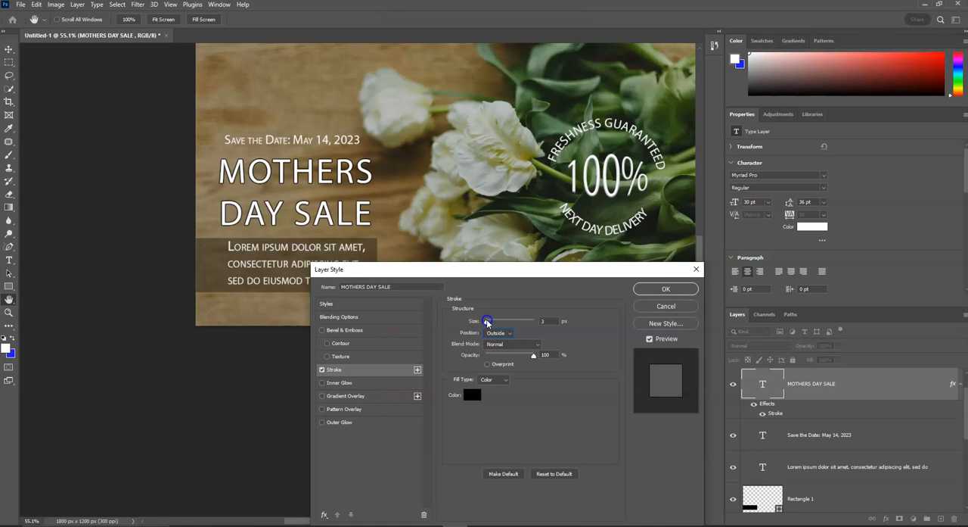
# Change the headline's stroke to a solid dark grey, set its size to 5 px, and apply the layer style.
pyautogui.click(501, 381)
pyautogui.click(485, 389)
pyautogui.click(471, 395)
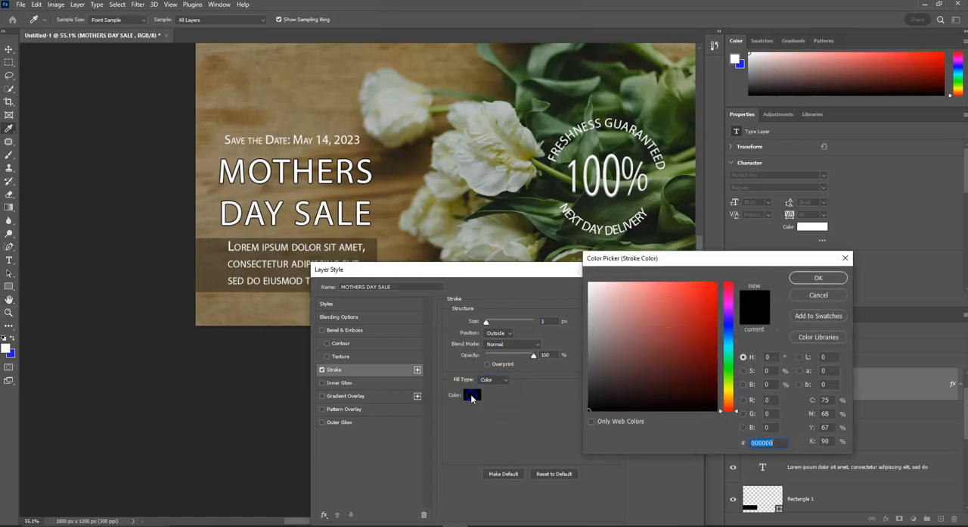
pyautogui.moveTo(588, 381)
pyautogui.mouseDown()
pyautogui.moveTo(595, 370)
pyautogui.moveTo(591, 391)
pyautogui.mouseUp()
pyautogui.click(830, 271)
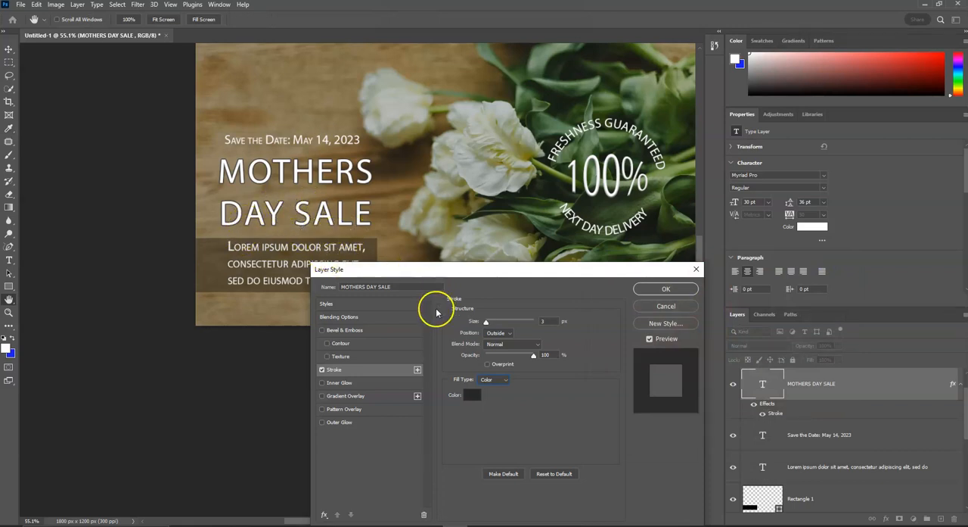
pyautogui.moveTo(486, 323)
pyautogui.mouseDown()
pyautogui.moveTo(497, 322)
pyautogui.moveTo(487, 323)
pyautogui.mouseUp()
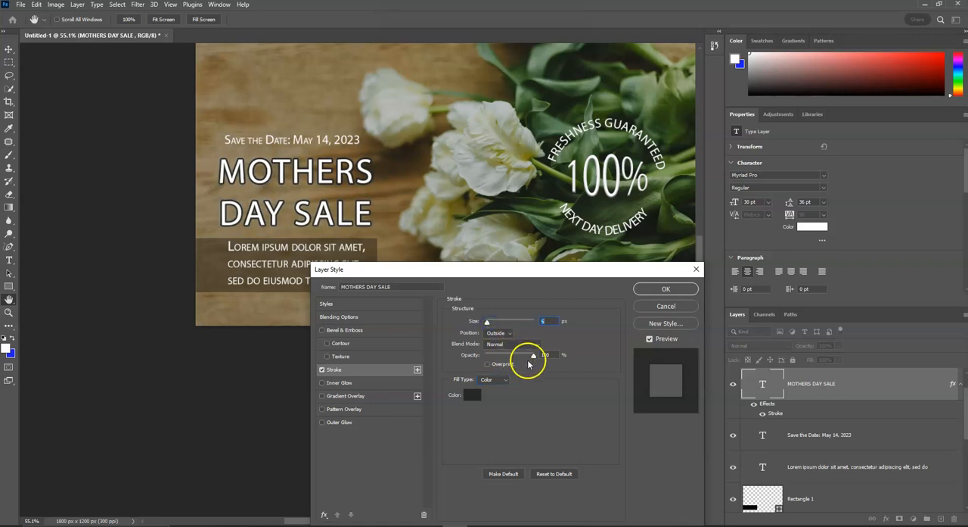
pyautogui.click(662, 288)
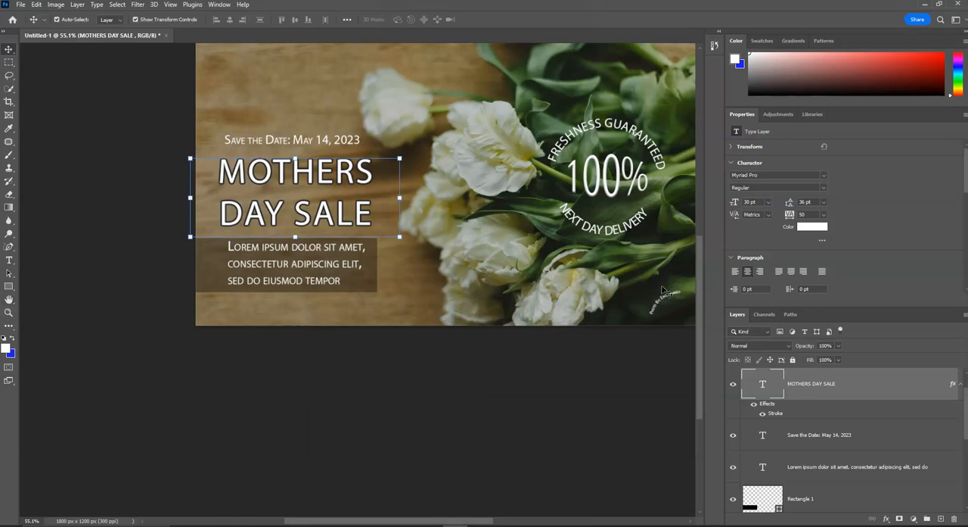
# Select the flower image layer and review the gradient overlay instructions on the OneNote page about layer styles and effects.
pyautogui.scroll(-4, 901, 390)
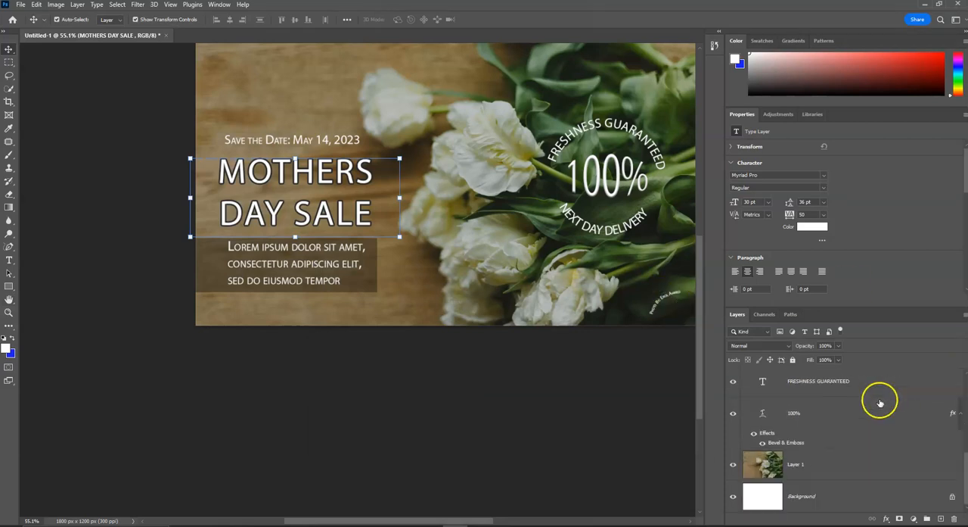
pyautogui.click(853, 467)
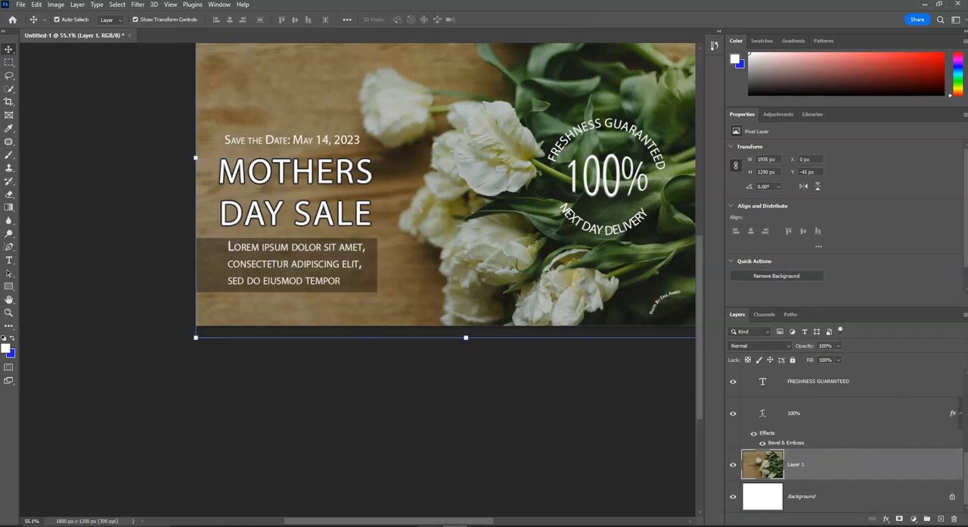
pyautogui.click(427, 492)
pyautogui.scroll(-3, 196, 281)
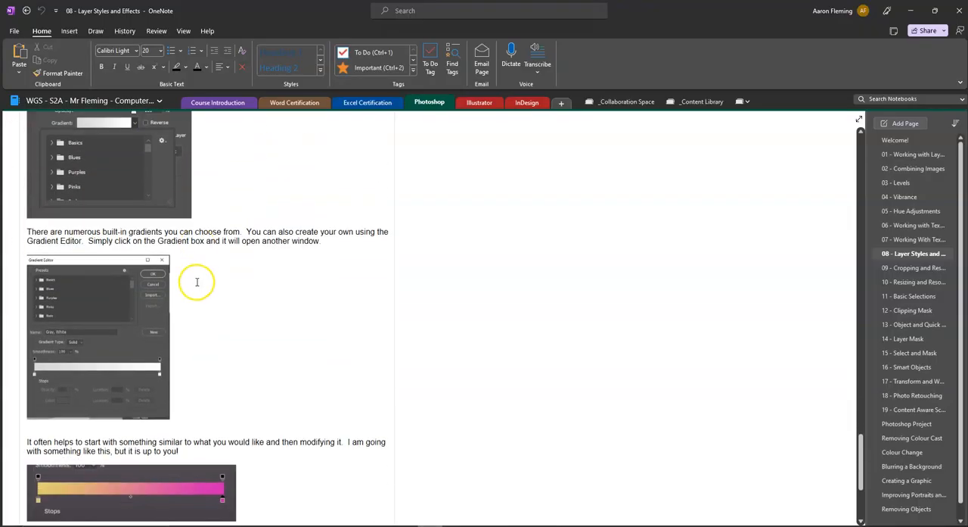
pyautogui.scroll(-3, 197, 282)
pyautogui.scroll(1, 196, 283)
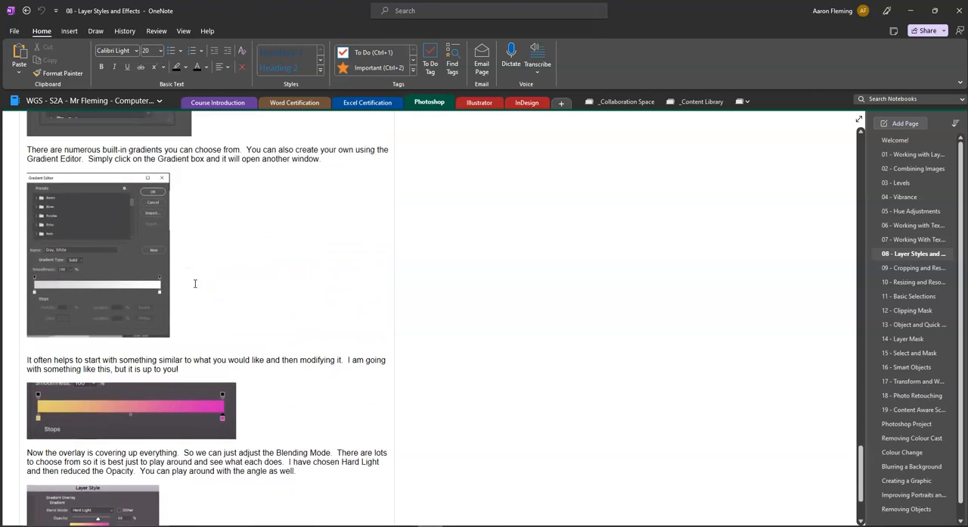
pyautogui.scroll(-3, 195, 283)
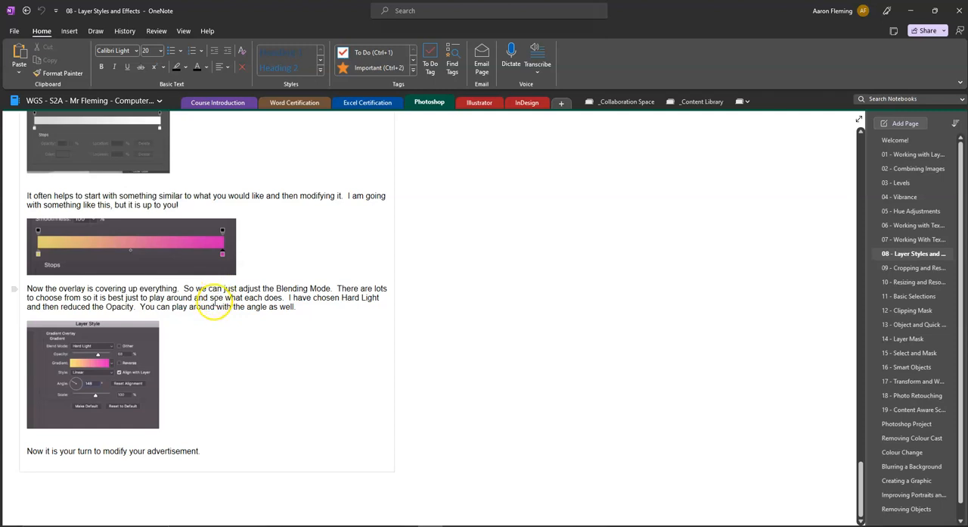
pyautogui.scroll(5, 215, 301)
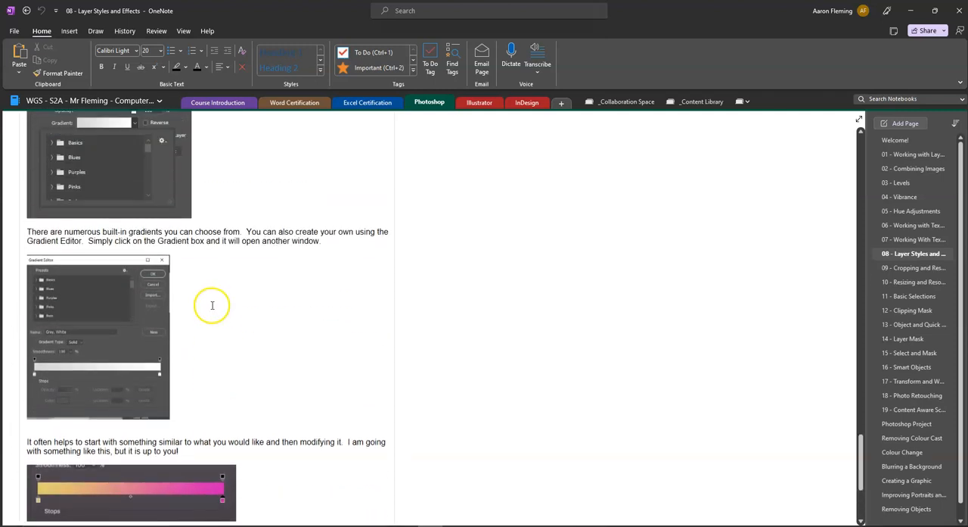
pyautogui.scroll(3, 212, 305)
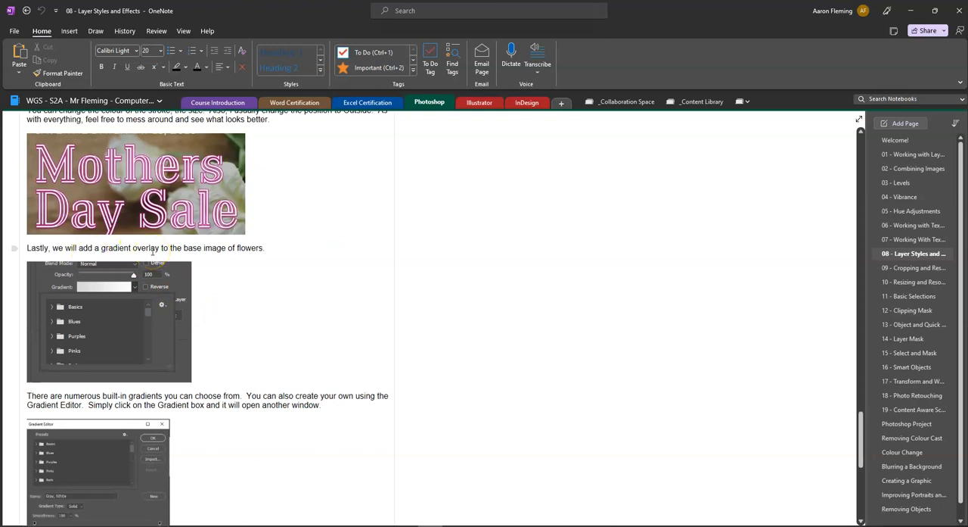
pyautogui.click(505, 525)
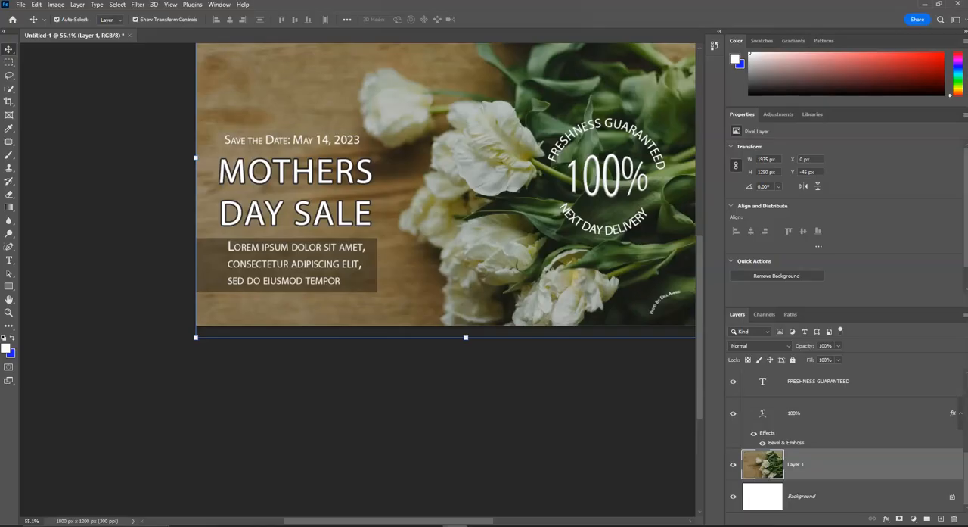
# Add a Gradient Overlay effect to the flower image layer and display its settings.
pyautogui.click(845, 468)
pyautogui.click(896, 465)
pyautogui.doubleClick(896, 465)
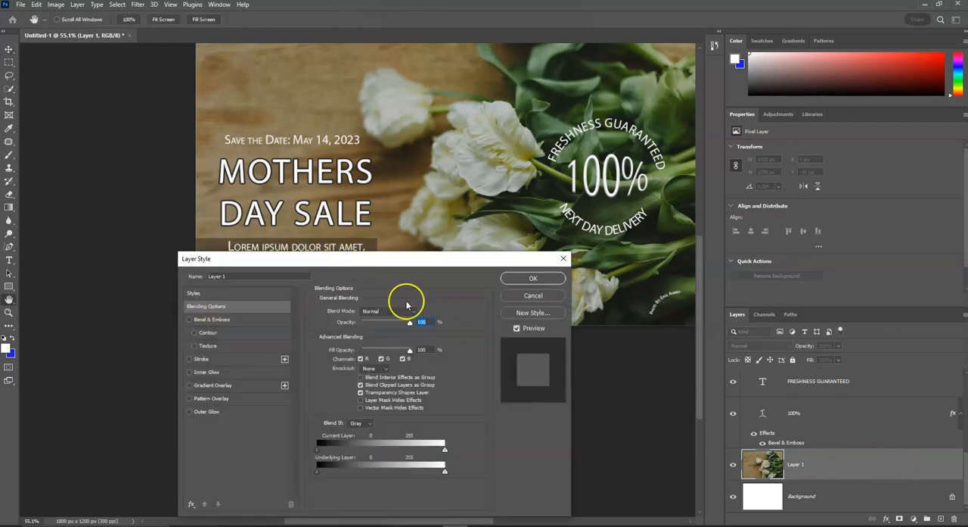
pyautogui.click(189, 385)
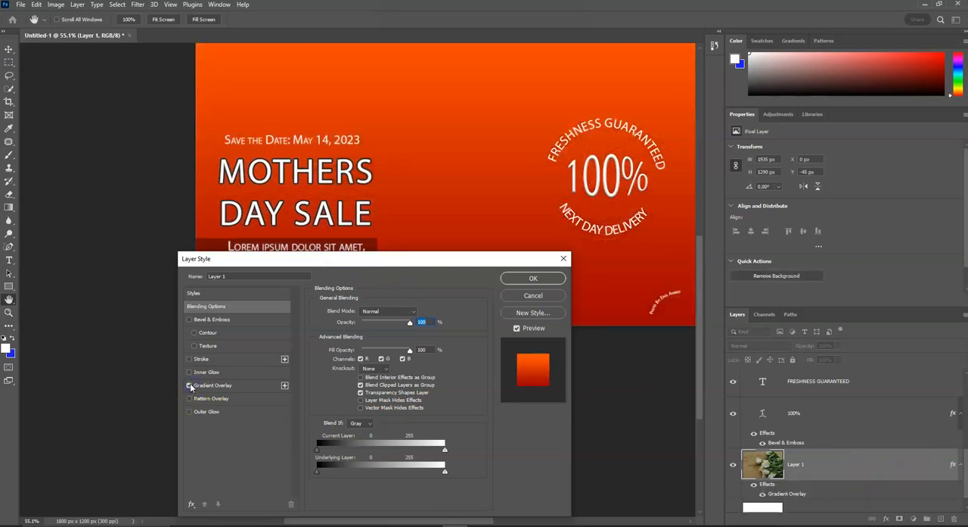
pyautogui.click(238, 387)
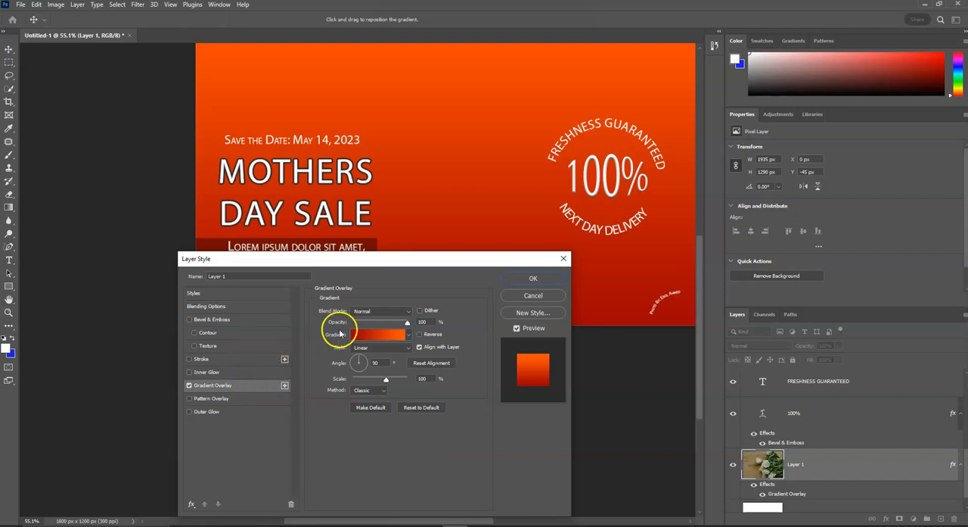
# Set the flower image's gradient overlay to the Multiply blend mode at 22% opacity.
pyautogui.click(398, 311)
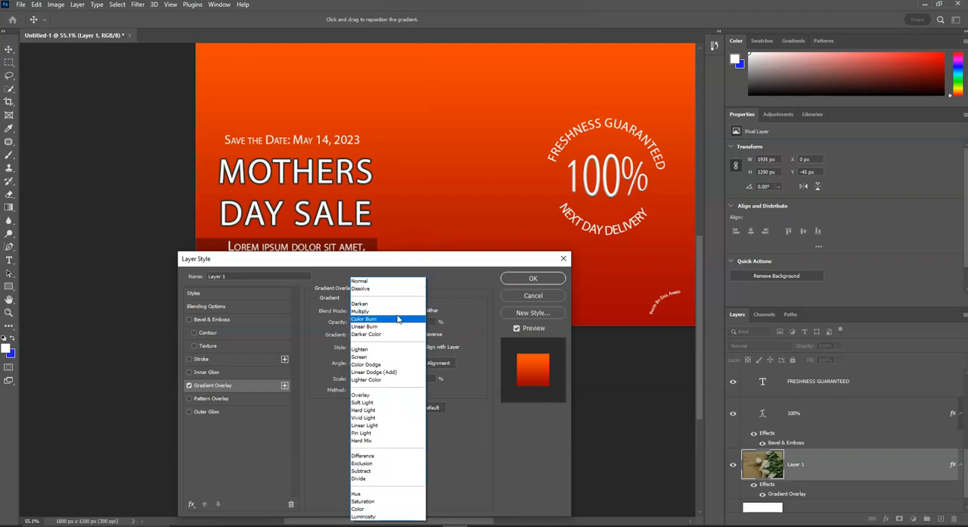
pyautogui.click(397, 311)
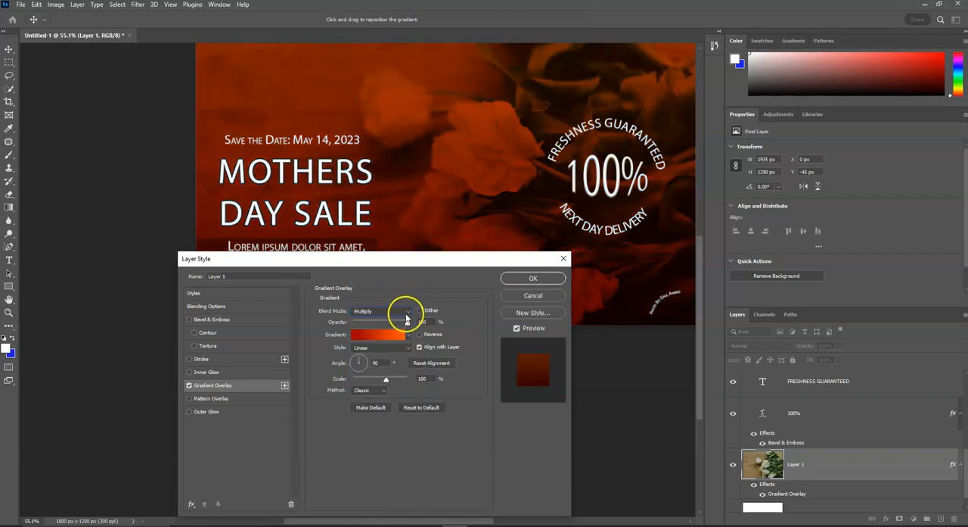
pyautogui.moveTo(406, 325); pyautogui.dragTo(364, 324)
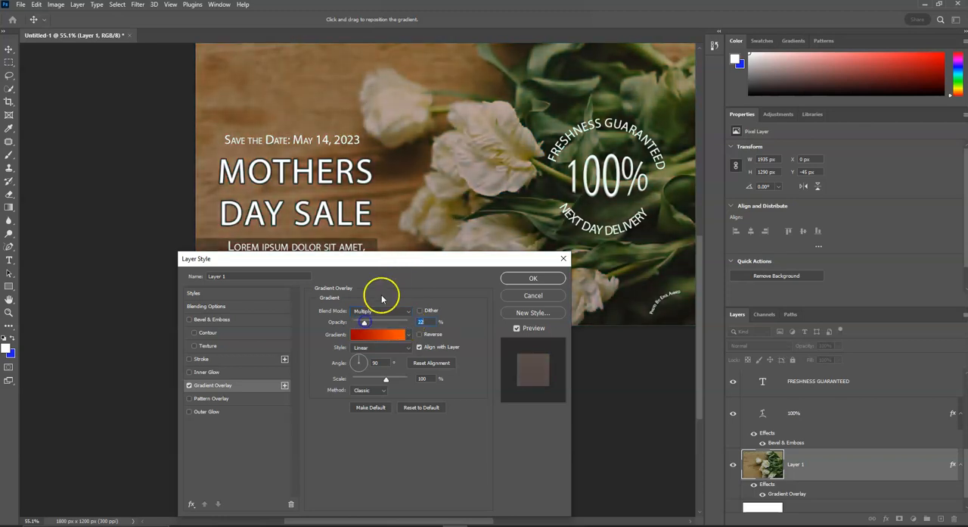
# Replace the gradient in the flower image's overlay with the salmon-to-light-pink preset from the Pinks group.
pyautogui.moveTo(399, 261); pyautogui.dragTo(444, 267)
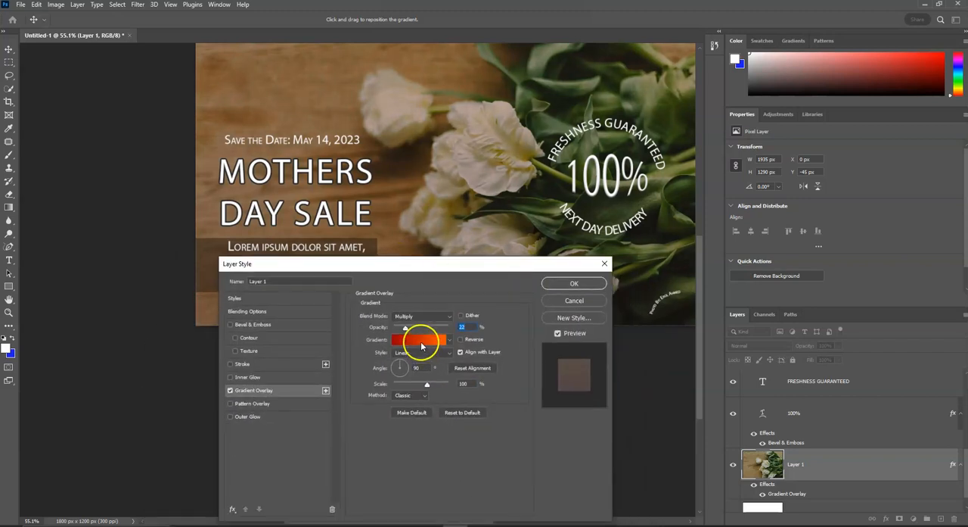
pyautogui.click(423, 344)
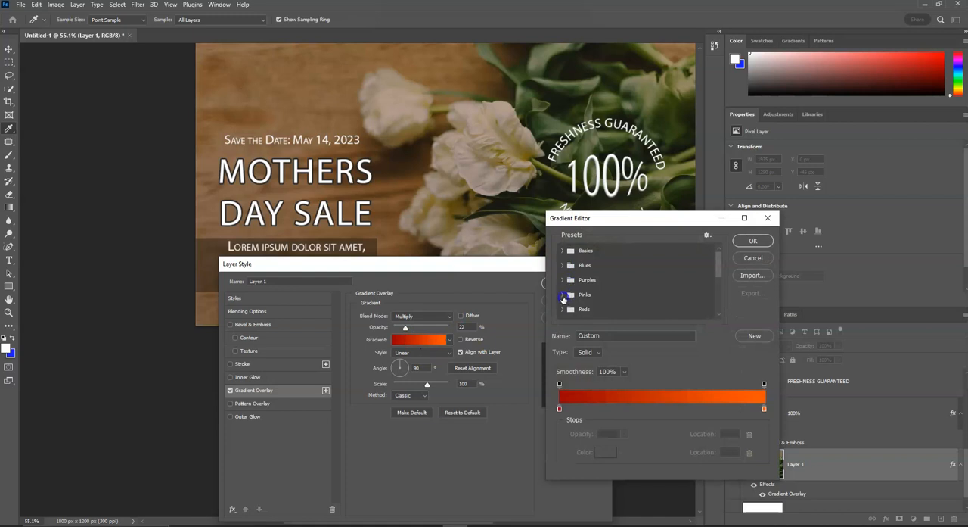
pyautogui.click(562, 295)
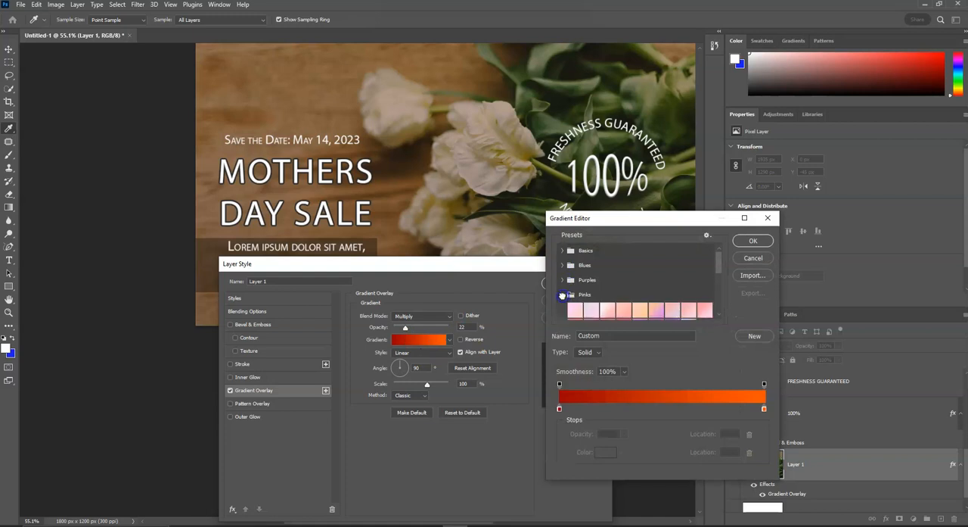
pyautogui.click(705, 309)
pyautogui.click(764, 241)
# Set the flower image's gradient overlay to 58% opacity and a 171° angle.
pyautogui.moveTo(493, 264); pyautogui.dragTo(511, 307)
pyautogui.moveTo(424, 369); pyautogui.dragTo(426, 370)
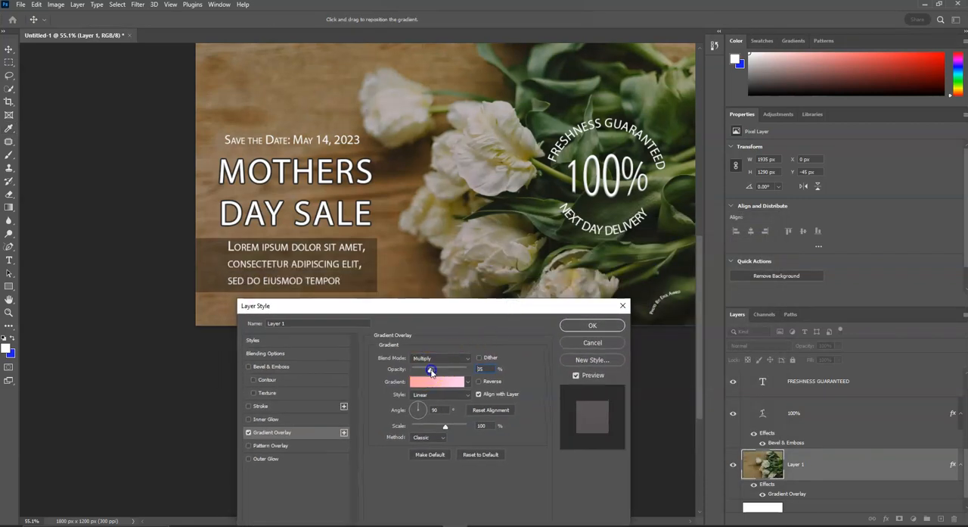
pyautogui.moveTo(442, 373); pyautogui.dragTo(445, 372)
pyautogui.moveTo(408, 401)
pyautogui.mouseDown()
pyautogui.moveTo(399, 399)
pyautogui.moveTo(432, 415)
pyautogui.moveTo(407, 410)
pyautogui.mouseUp()
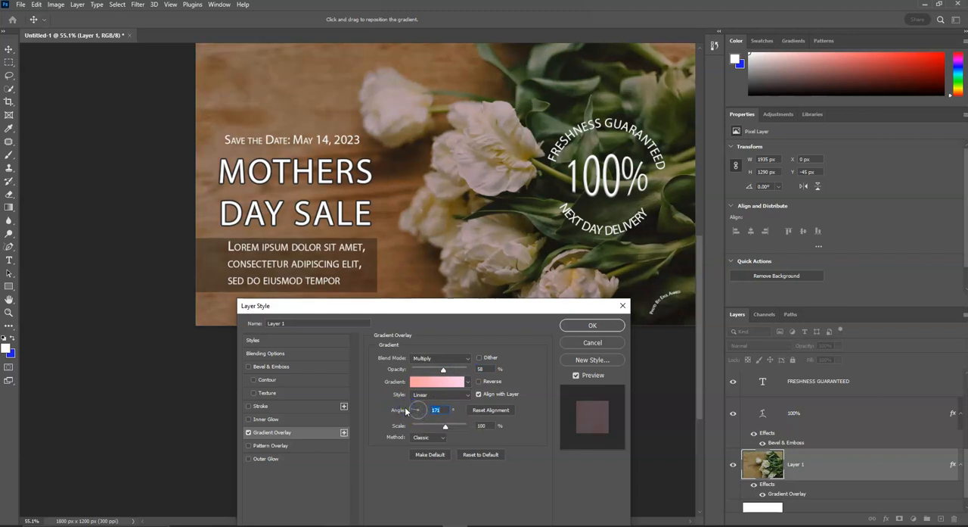
# Change the gradient overlay's blend mode to Hard Light and set its opacity to 15%.
pyautogui.click(446, 360)
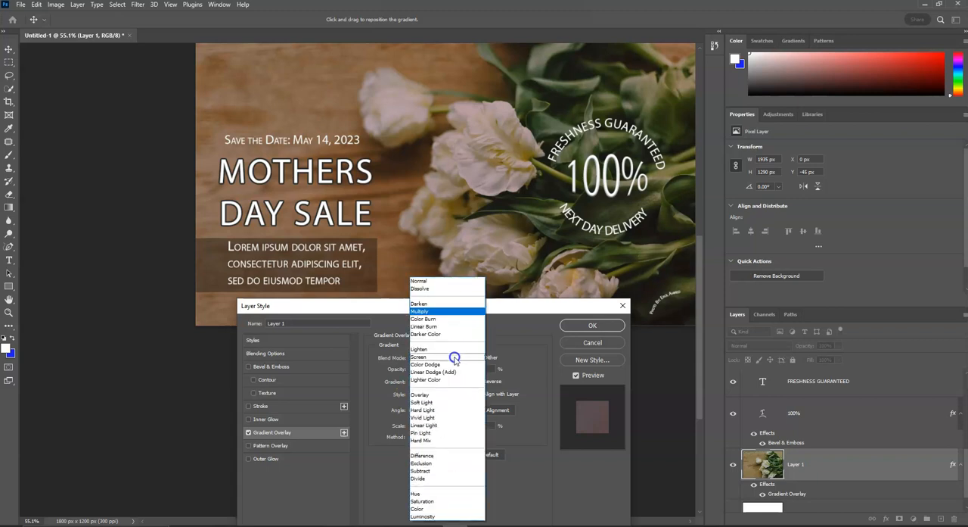
pyautogui.click(450, 409)
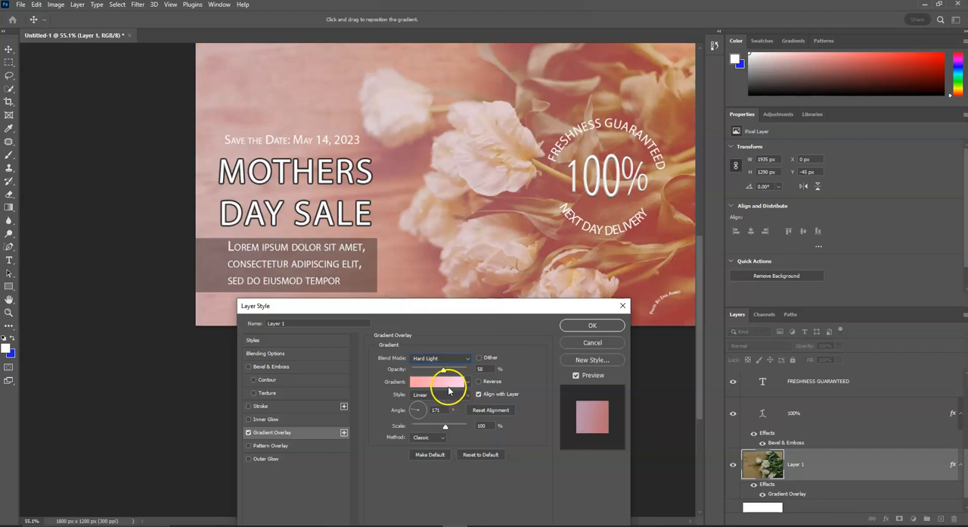
pyautogui.moveTo(444, 369); pyautogui.dragTo(422, 373)
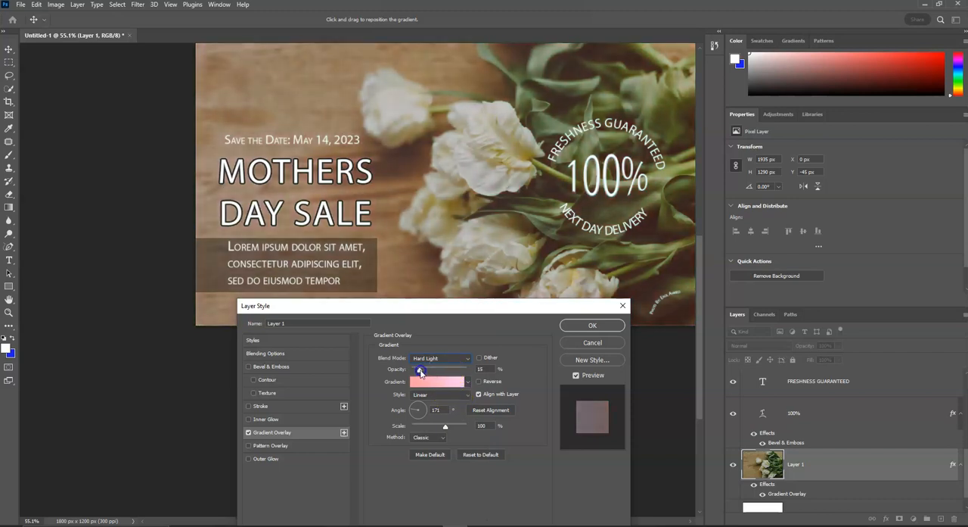
# Compare the flower image with the gradient overlay off and on, and apply the layer style with the overlay enabled.
pyautogui.click(247, 432)
pyautogui.click(248, 434)
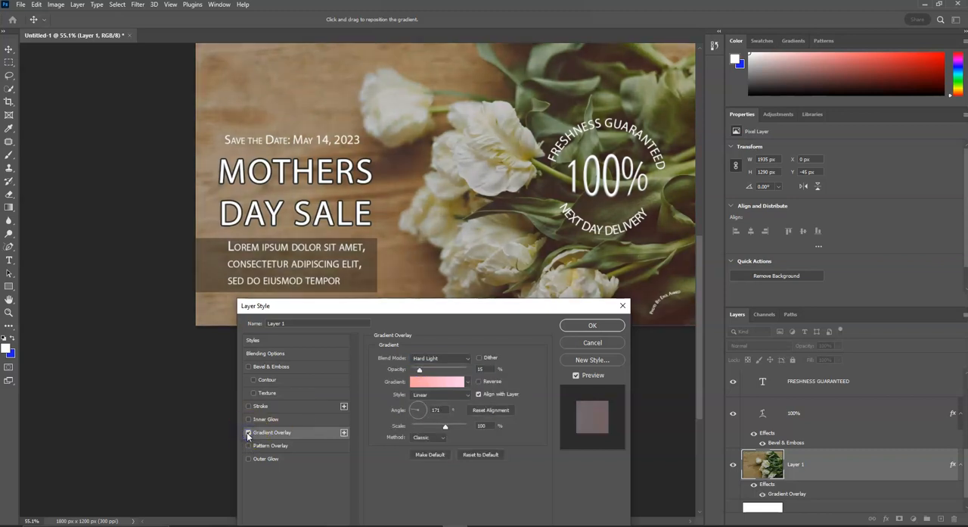
pyautogui.moveTo(434, 307); pyautogui.dragTo(452, 395)
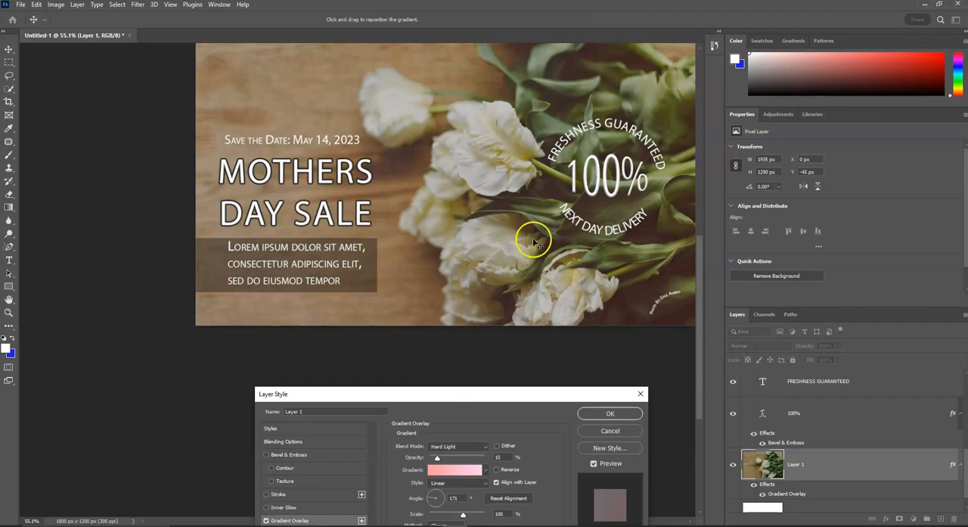
pyautogui.moveTo(509, 402); pyautogui.dragTo(482, 237)
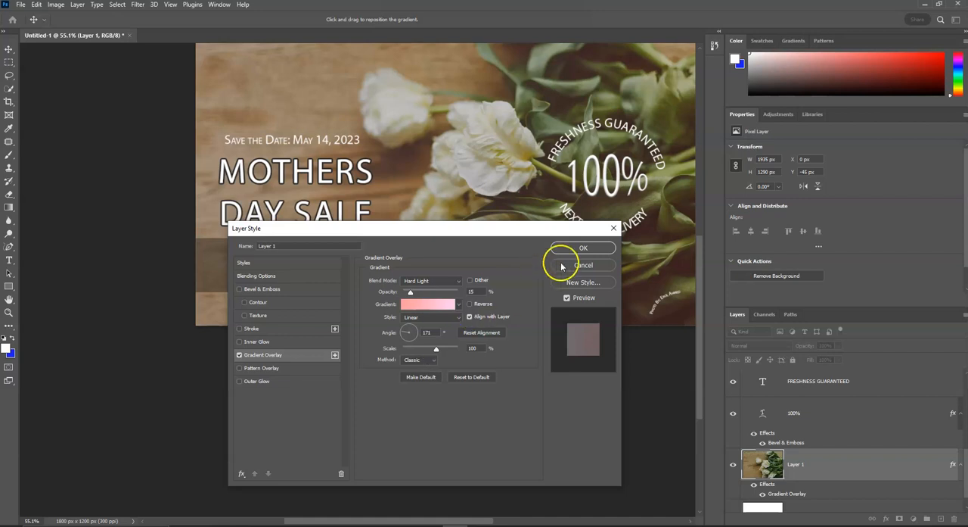
pyautogui.click(582, 249)
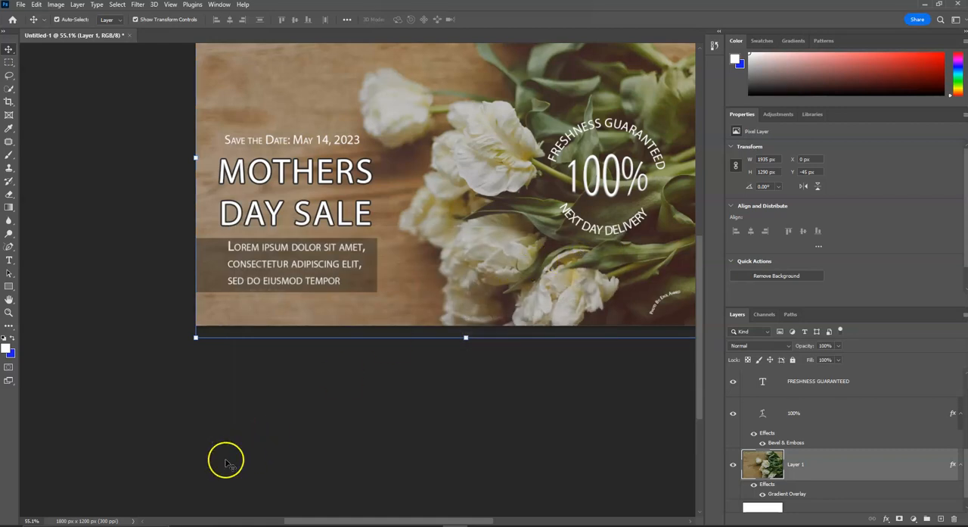